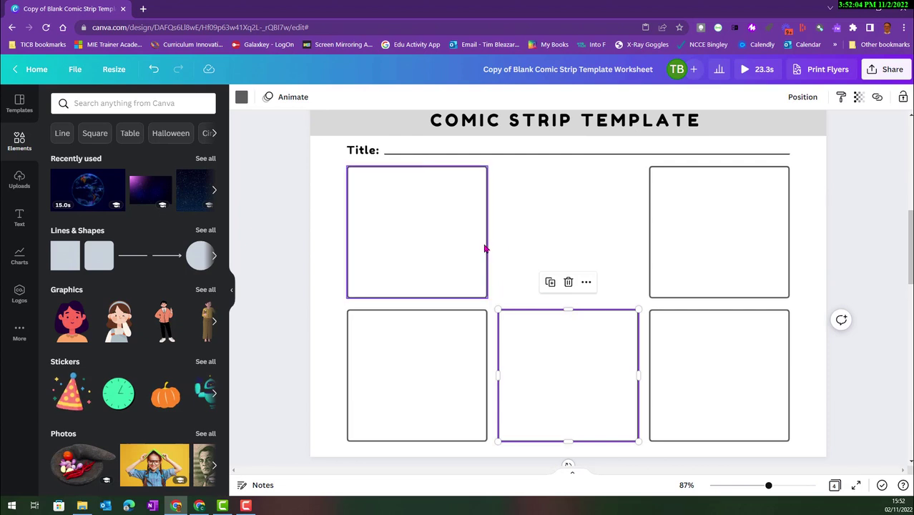
- Widen the first and third panels of the top row toward each other to form two wide panels
left_click_drag(500, 238, 547, 232)
left_click(651, 230)
left_click_drag(650, 231, 570, 231)
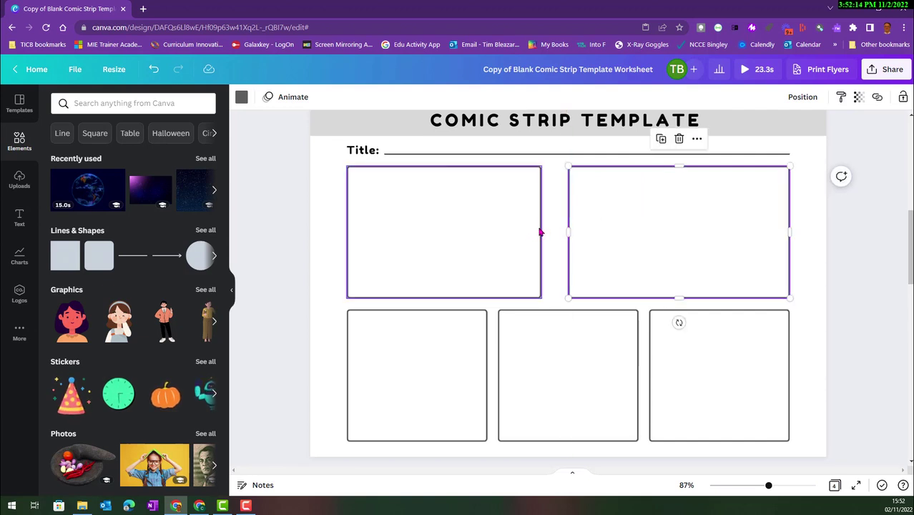
left_click(541, 232)
left_click_drag(541, 231, 550, 232)
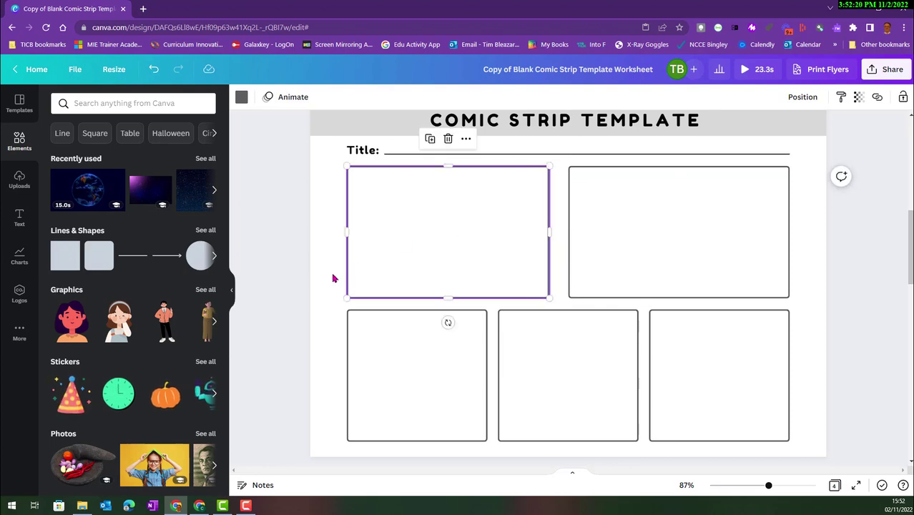
- Search the elements library for "space background"
scroll(332, 278, "up", 5)
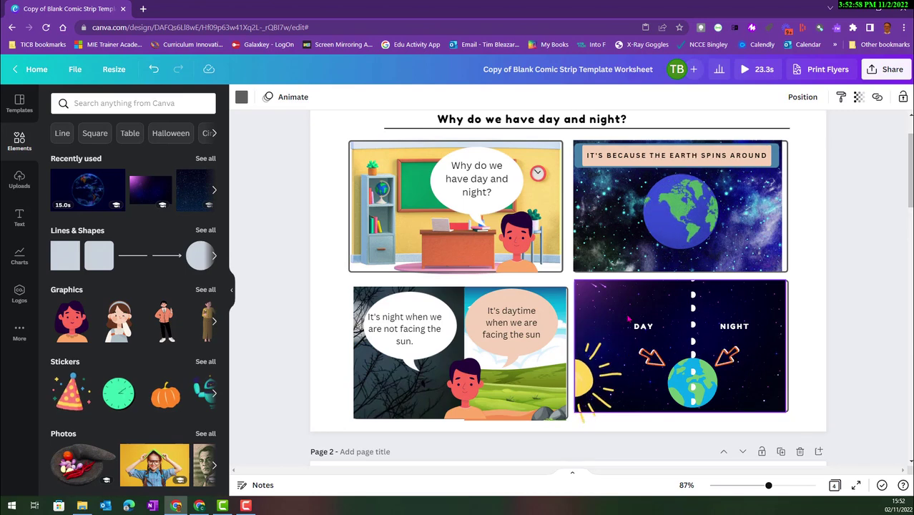
scroll(628, 320, "down", 2)
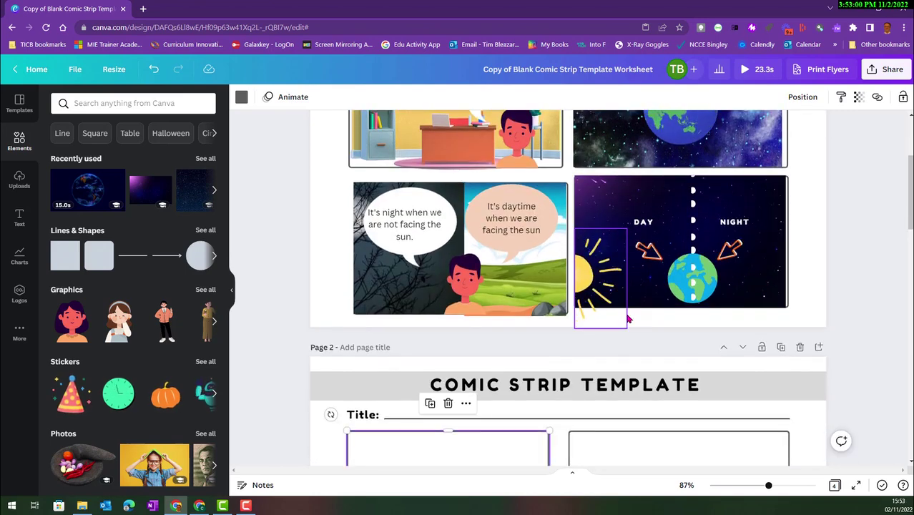
scroll(628, 319, "down", 5)
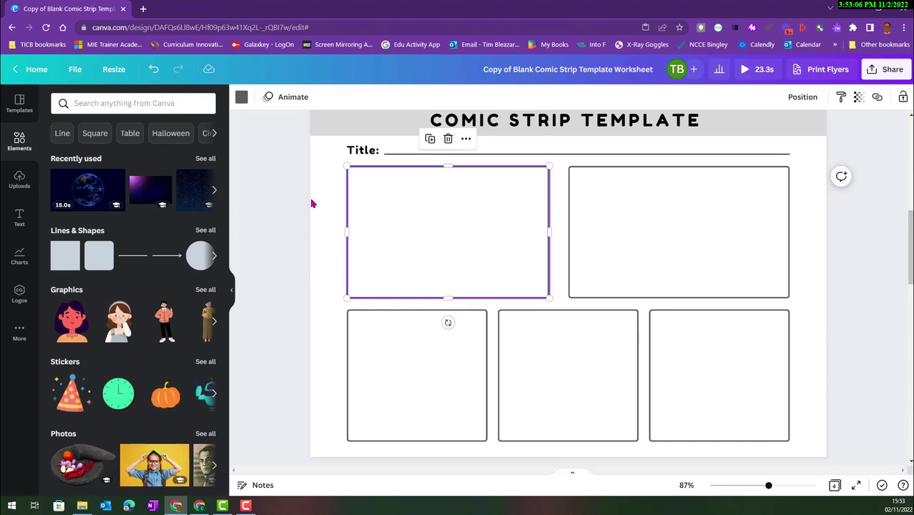
left_click(114, 105)
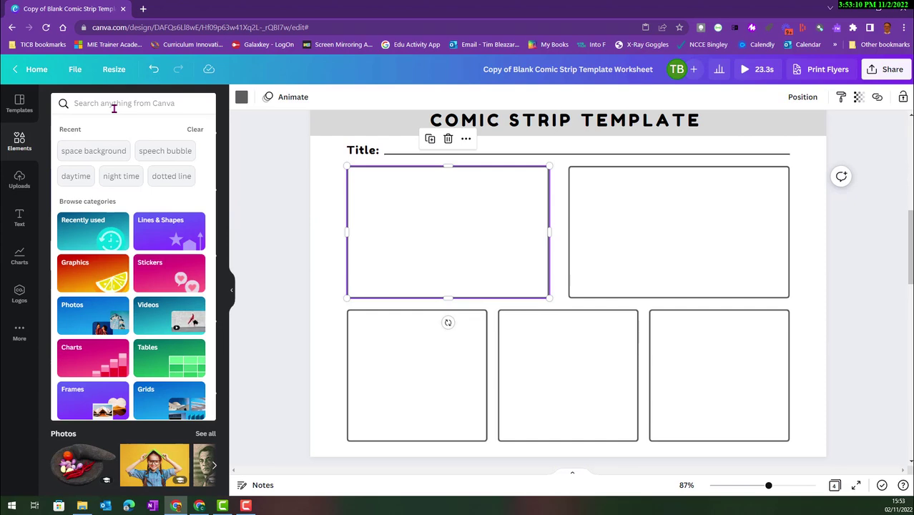
left_click(103, 152)
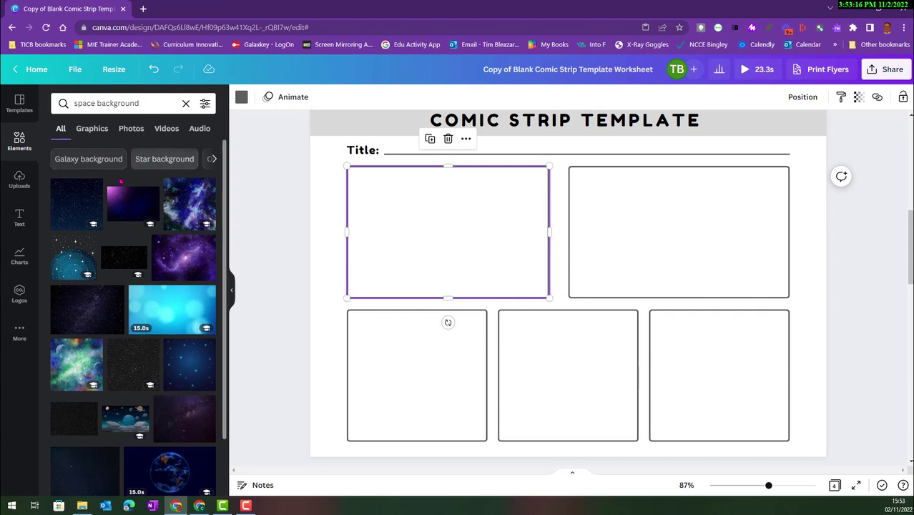
- Try the square dark blue starry image at a reduced size in the first panel and delete it
left_click_drag(83, 198, 409, 189)
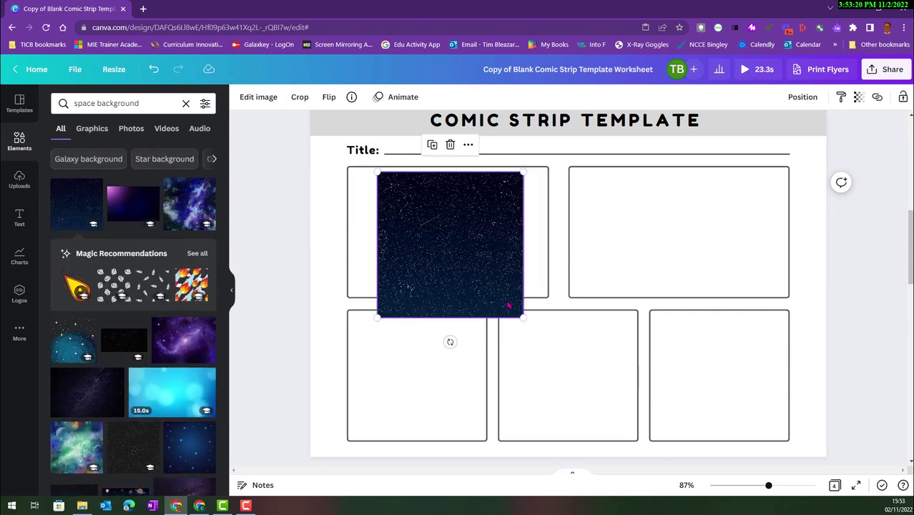
left_click_drag(523, 317, 487, 290)
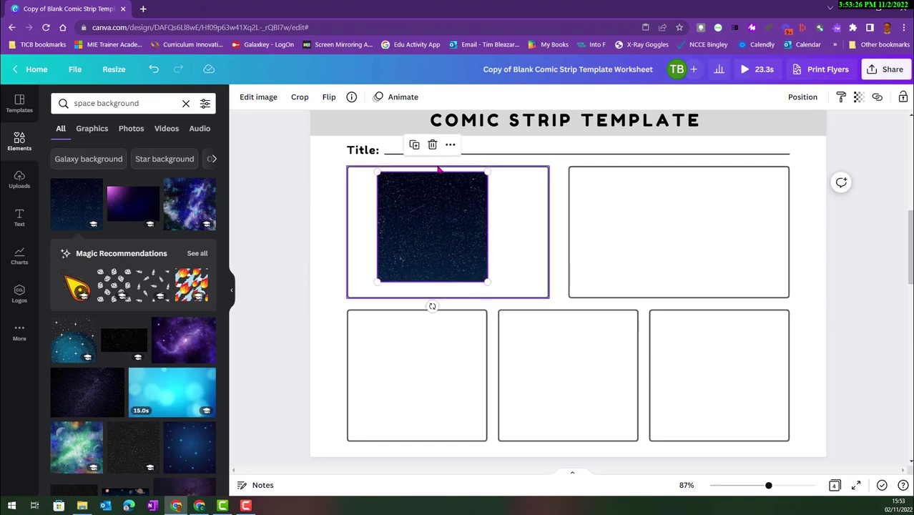
left_click(432, 145)
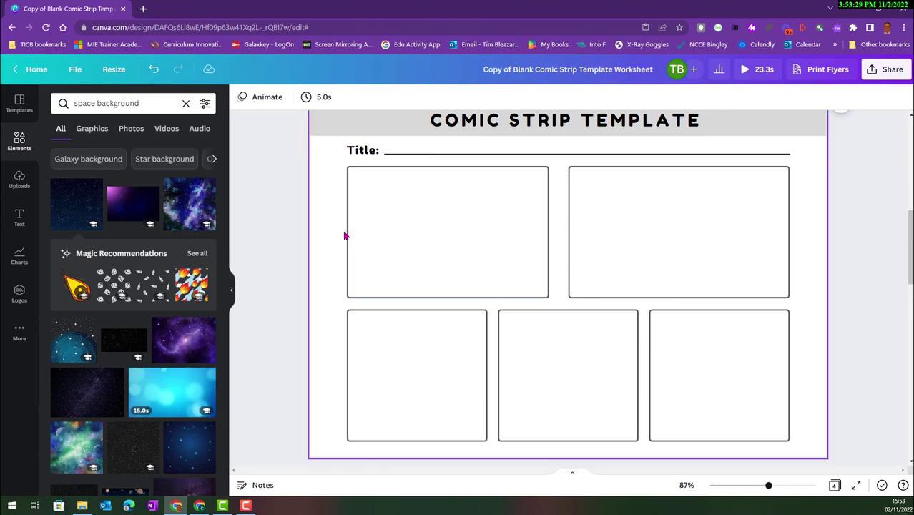
- Add the purple-cornered starry image and stretch it to cover the whole first panel
left_click_drag(155, 193, 370, 190)
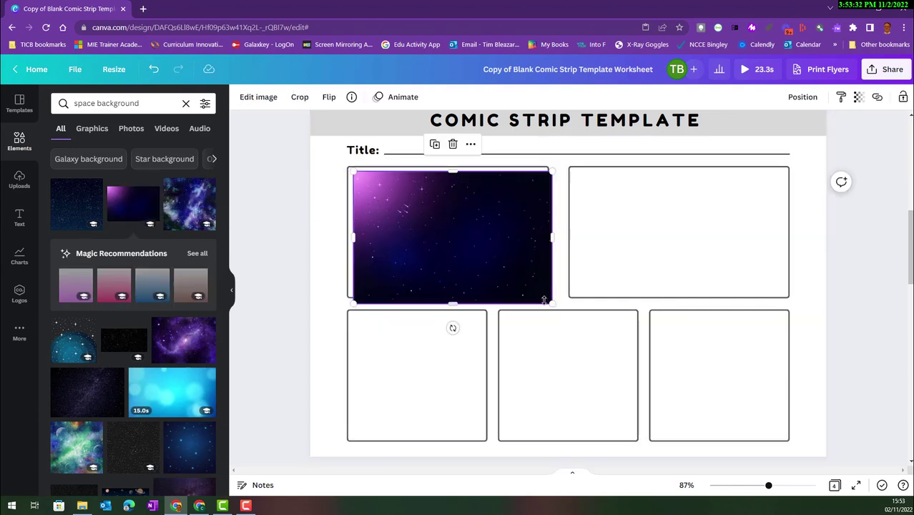
left_click_drag(551, 303, 535, 293)
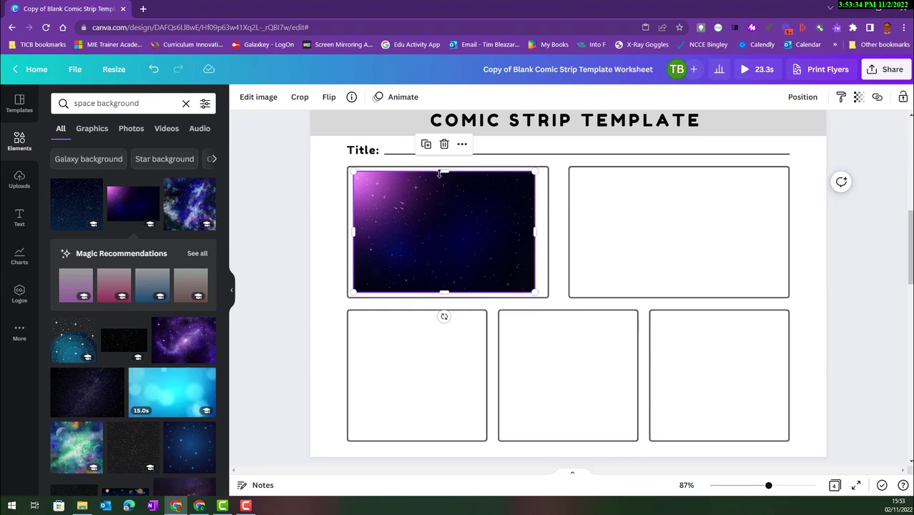
left_click_drag(443, 171, 445, 164)
left_click_drag(354, 225, 347, 226)
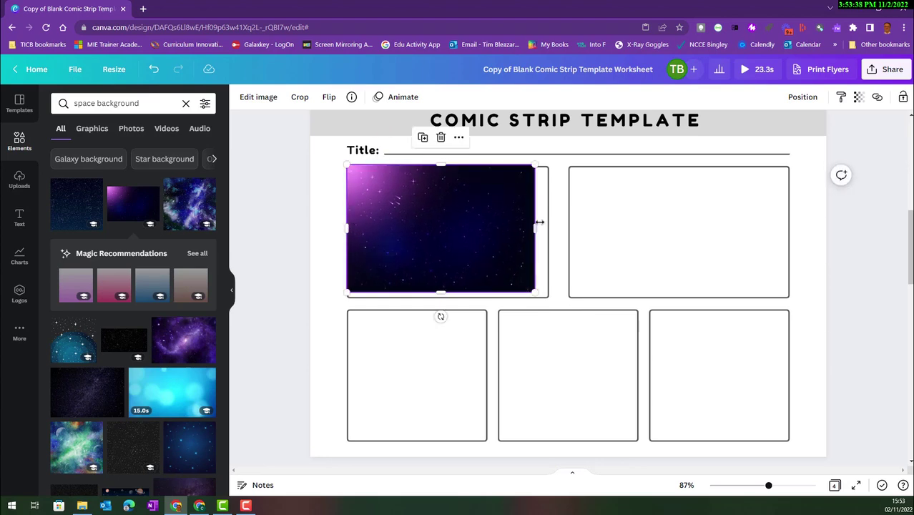
left_click_drag(535, 228, 549, 227)
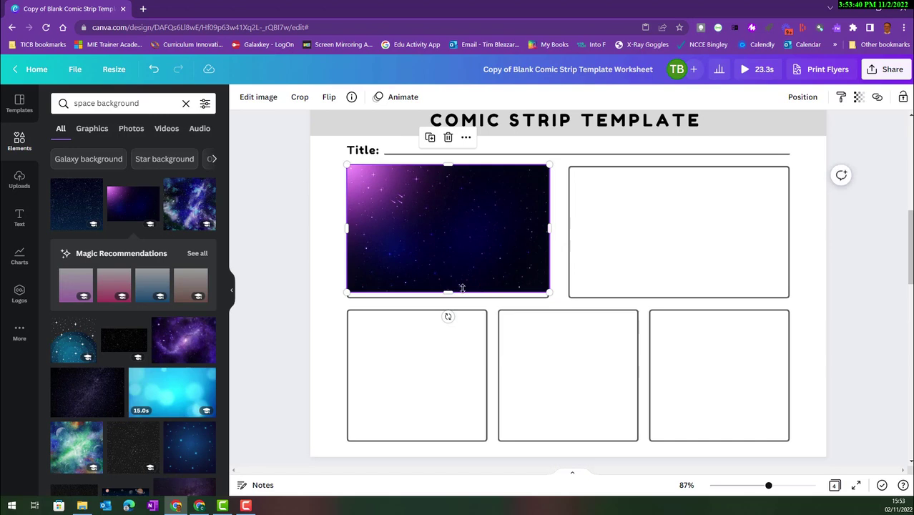
left_click_drag(448, 289, 447, 298)
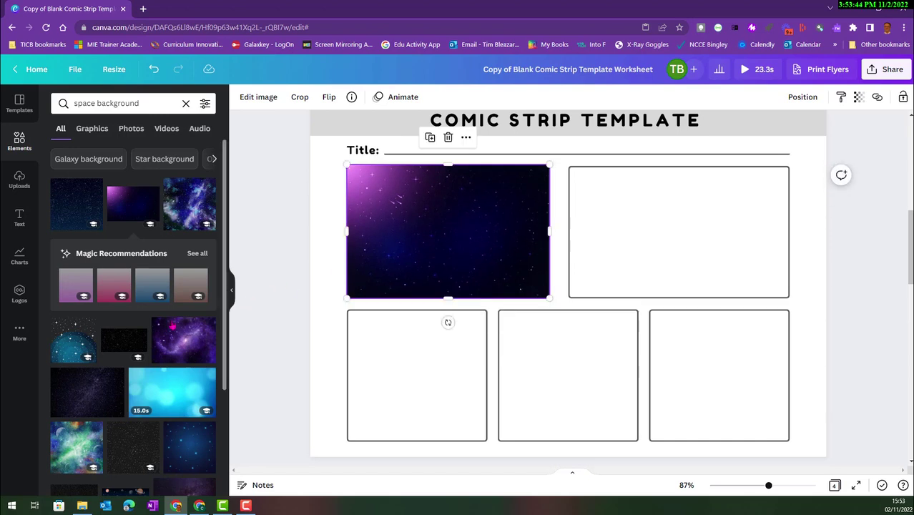
- Try filling the second wide panel with the 15-second rotating Earth video and delete it
scroll(169, 327, "down", 5)
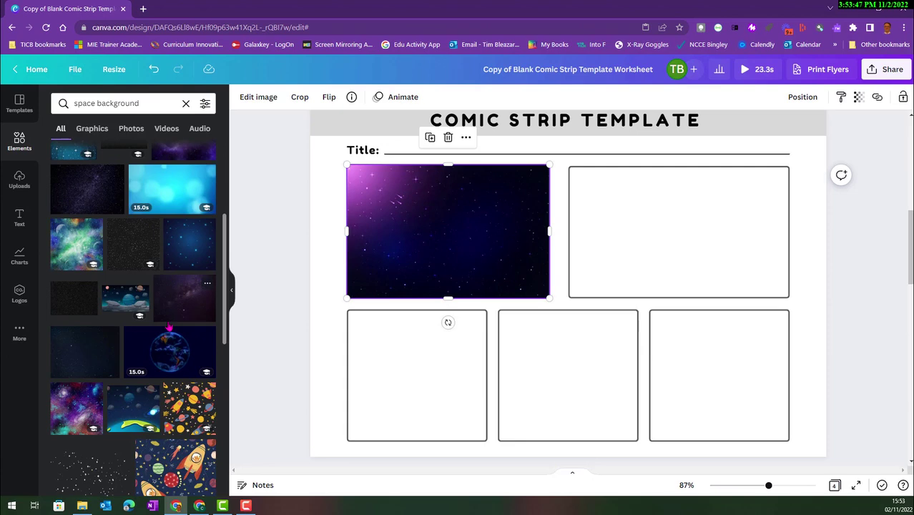
scroll(169, 327, "down", 1)
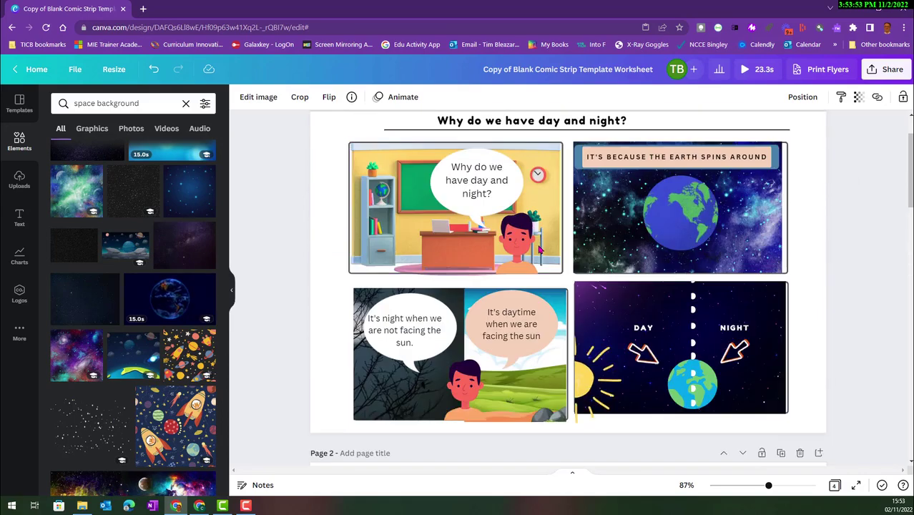
scroll(540, 250, "up", 1)
scroll(545, 315, "down", 1)
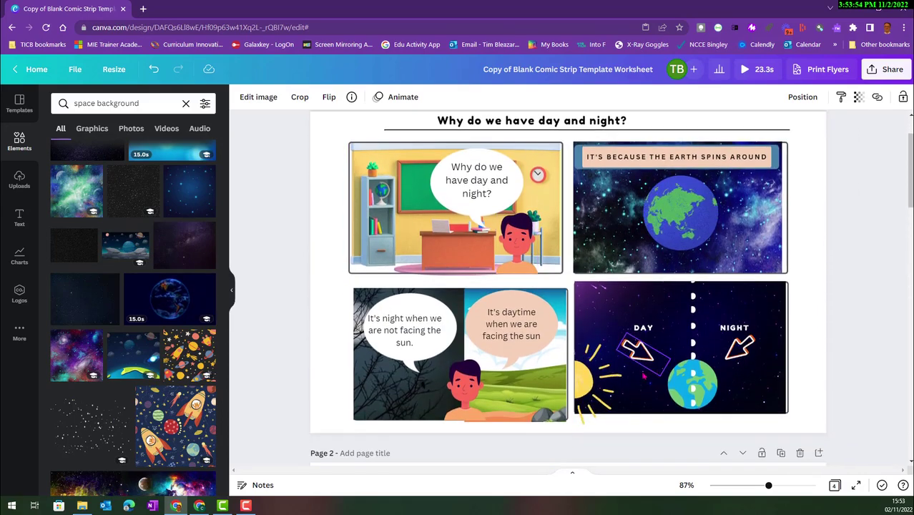
scroll(549, 369, "down", 5)
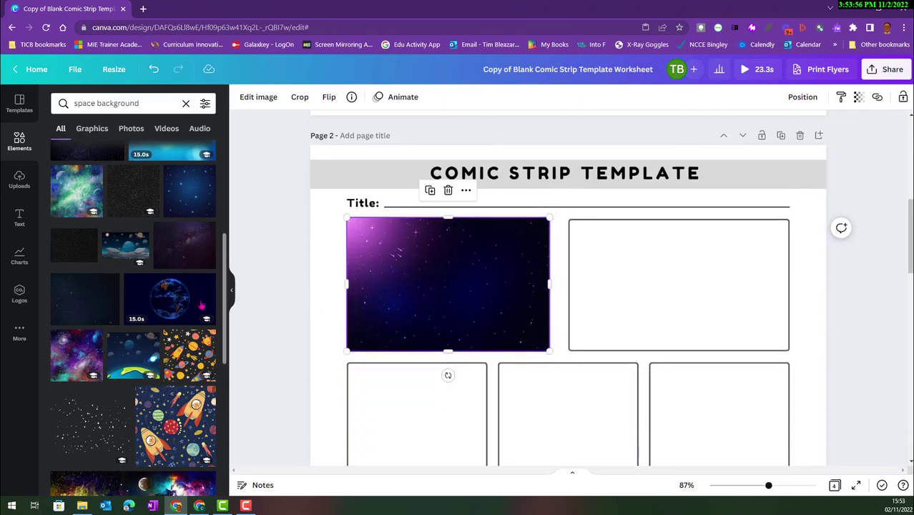
left_click_drag(171, 306, 619, 249)
mouse_move(570, 218)
left_mouse_down()
mouse_move(743, 334)
mouse_move(584, 222)
left_mouse_up()
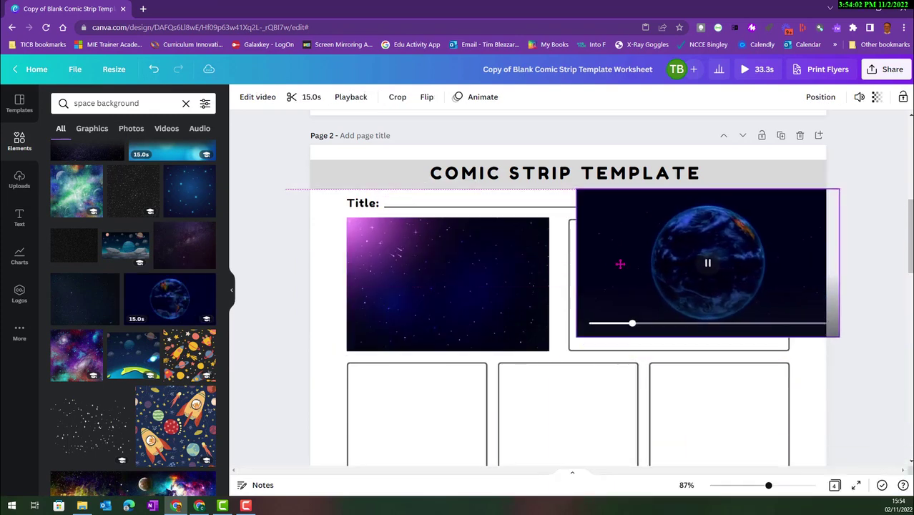
left_click_drag(577, 189, 634, 221)
left_click_drag(730, 275, 605, 264)
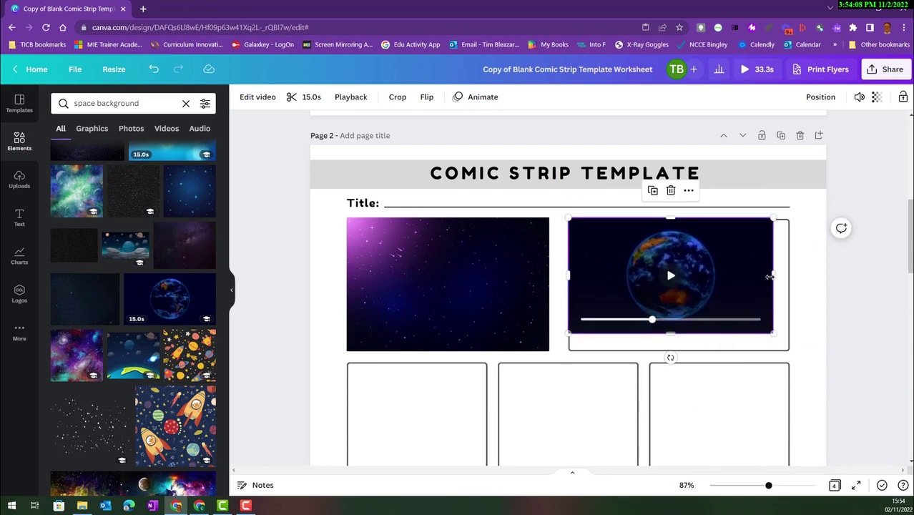
left_click_drag(778, 276, 790, 275)
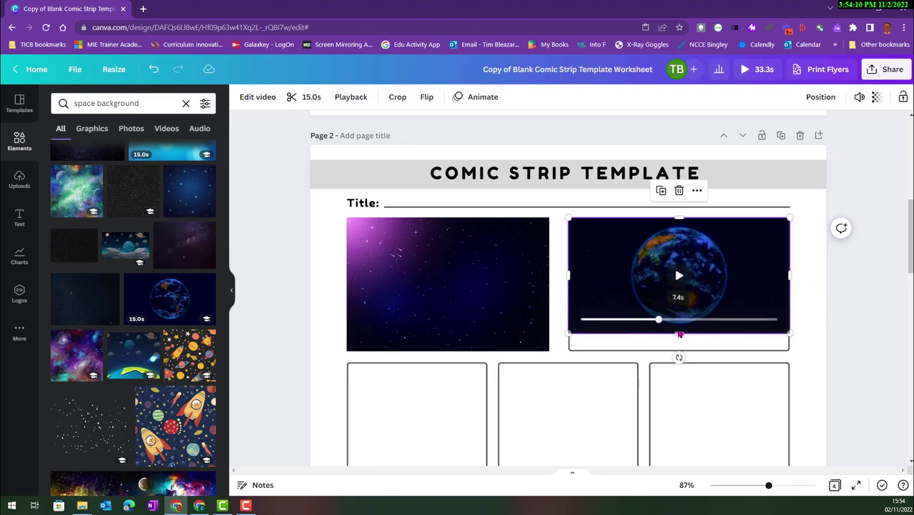
left_click_drag(680, 338, 679, 351)
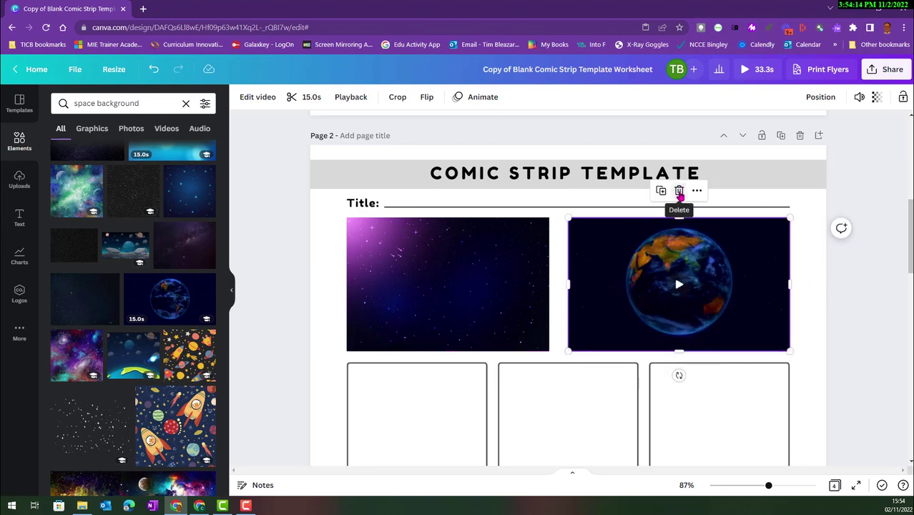
left_click(679, 191)
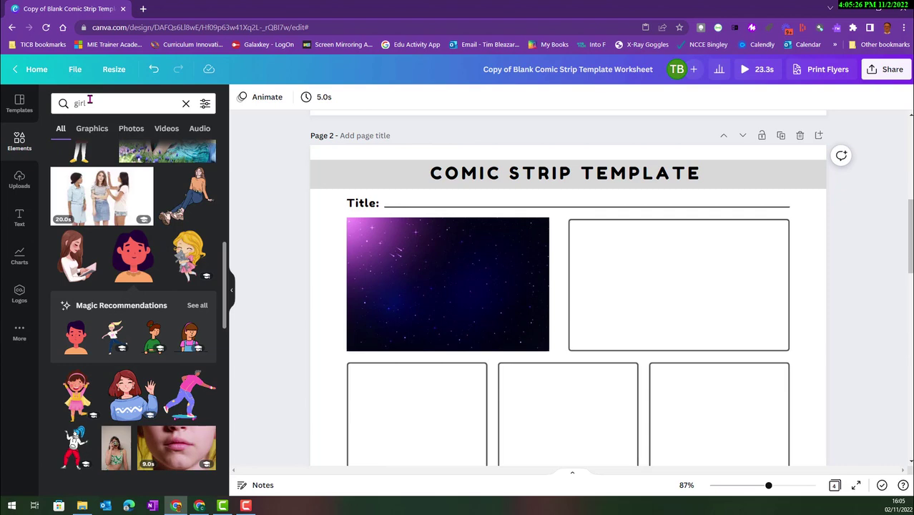
- Try placing the dark-haired girl portrait over the starry image and undo the replacement and move
left_click_drag(133, 270, 394, 276)
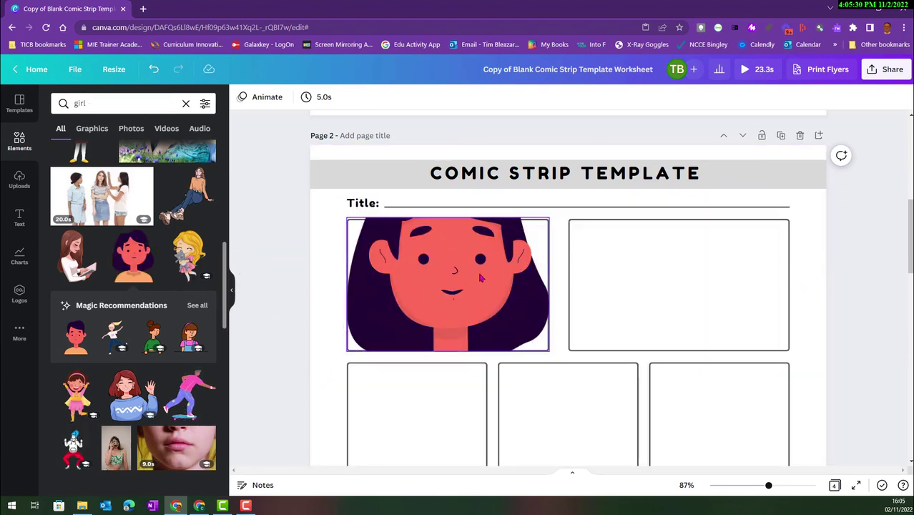
left_click_drag(462, 284, 374, 218)
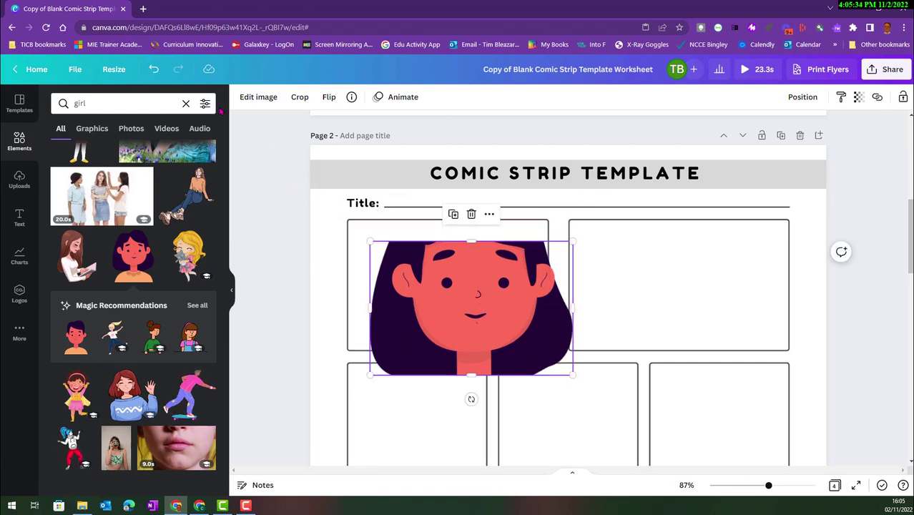
left_click(154, 71)
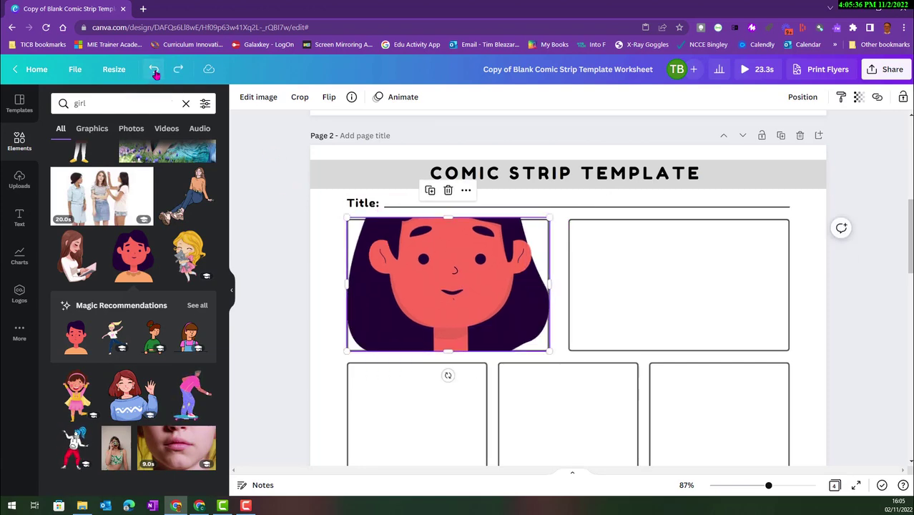
left_click(153, 69)
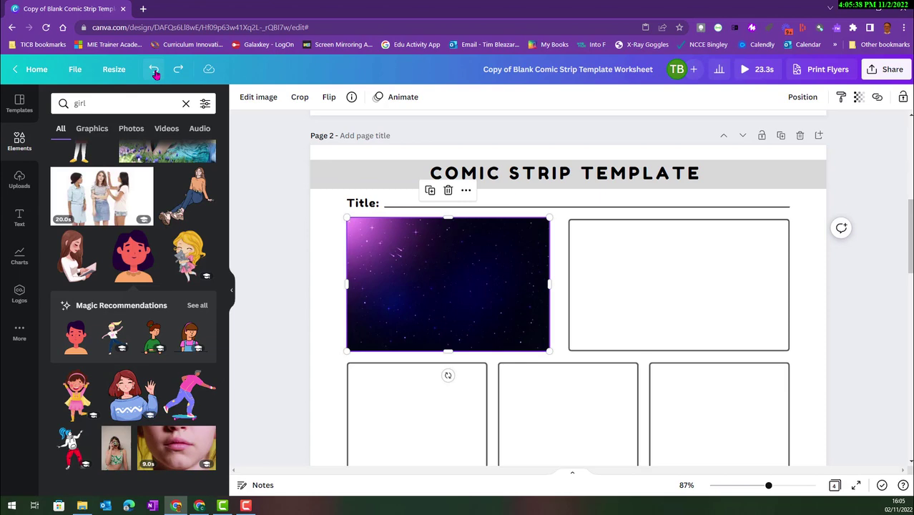
- Try the dark-haired girl portrait, shrunk at the lower edge of the starry panel, and delete it
left_click_drag(133, 255, 588, 256)
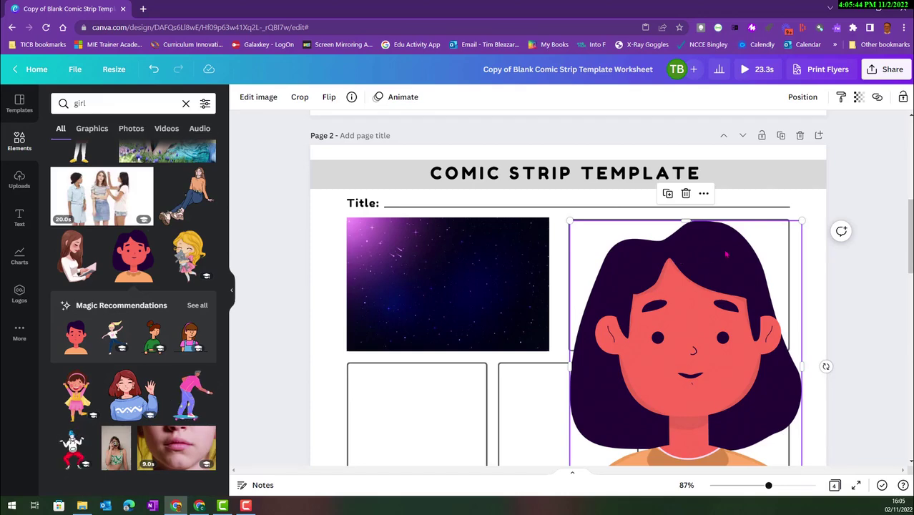
left_click_drag(802, 220, 657, 390)
left_click_drag(606, 408, 501, 262)
left_click_drag(535, 237, 506, 311)
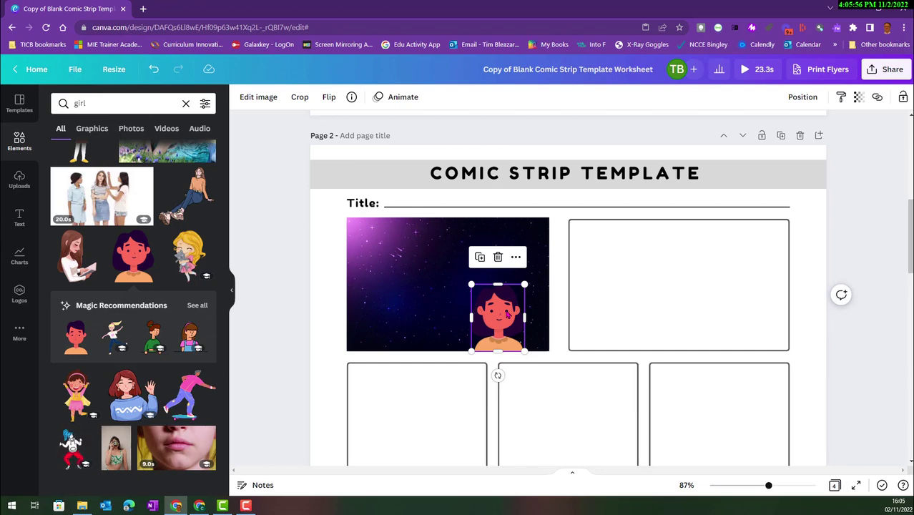
key("Delete")
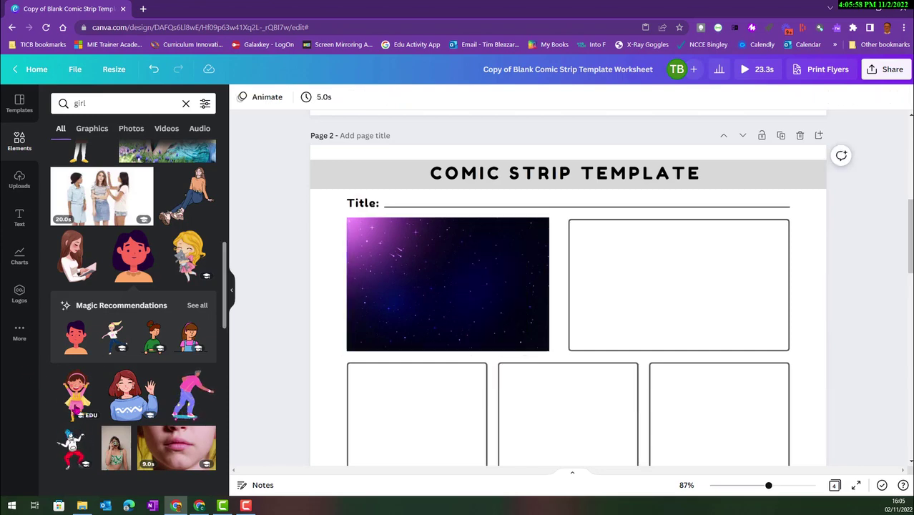
- Add the cheering girl in a yellow cape and scale her down to fit inside the starry panel
left_click_drag(76, 391, 613, 275)
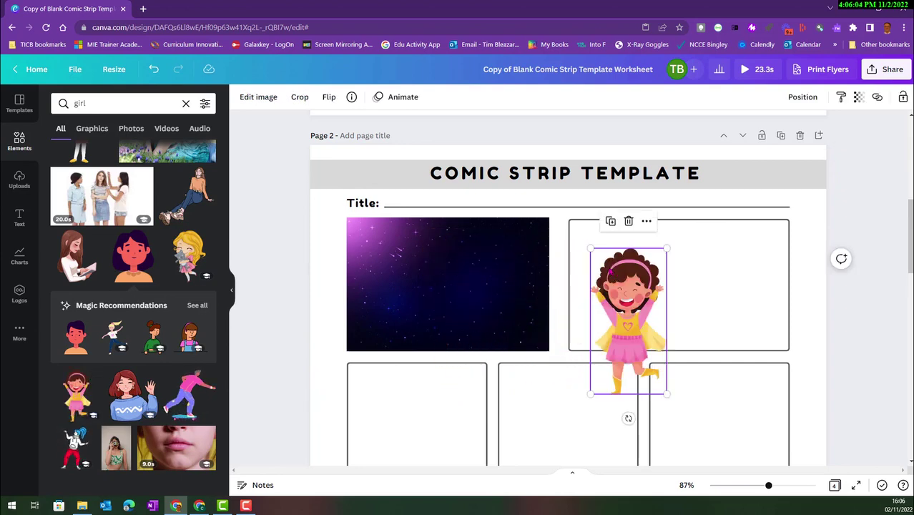
left_click_drag(666, 247, 689, 223)
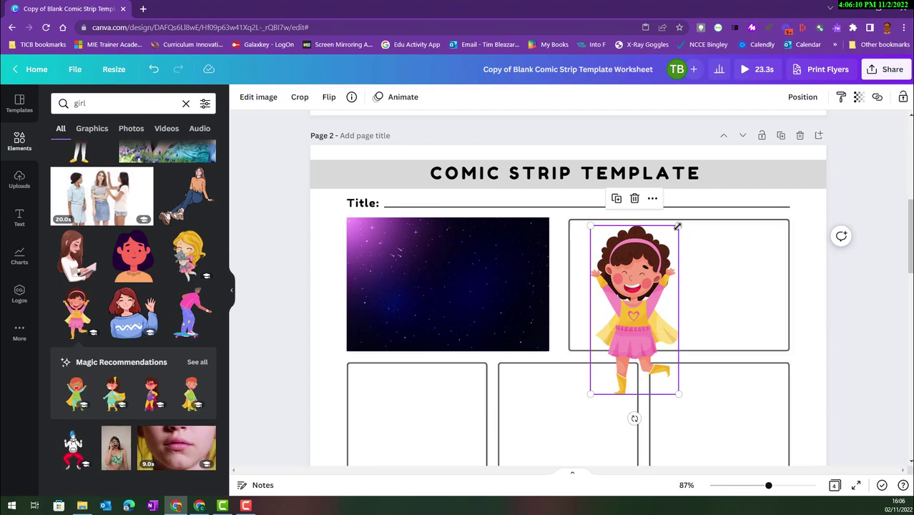
left_click_drag(677, 227, 504, 263)
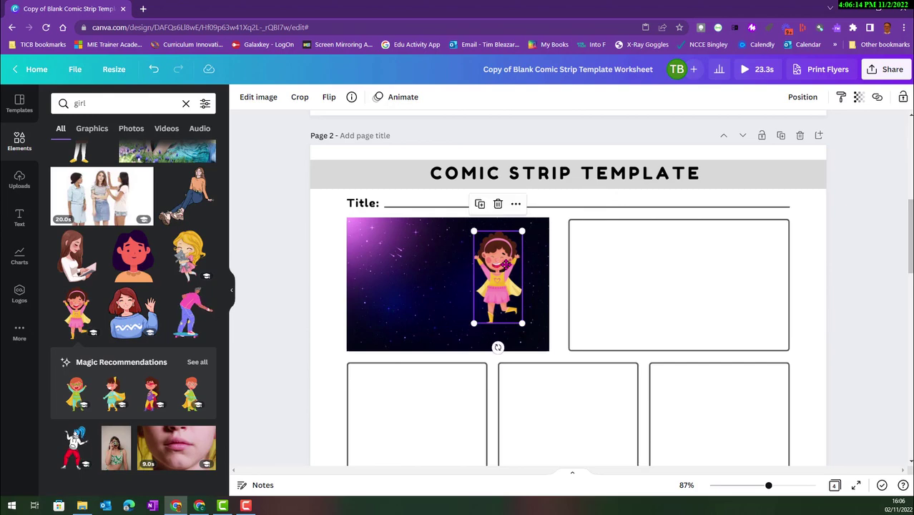
- Crop the caped girl to her head and upper body and move her to the starry panel's lower edge
left_click(300, 98)
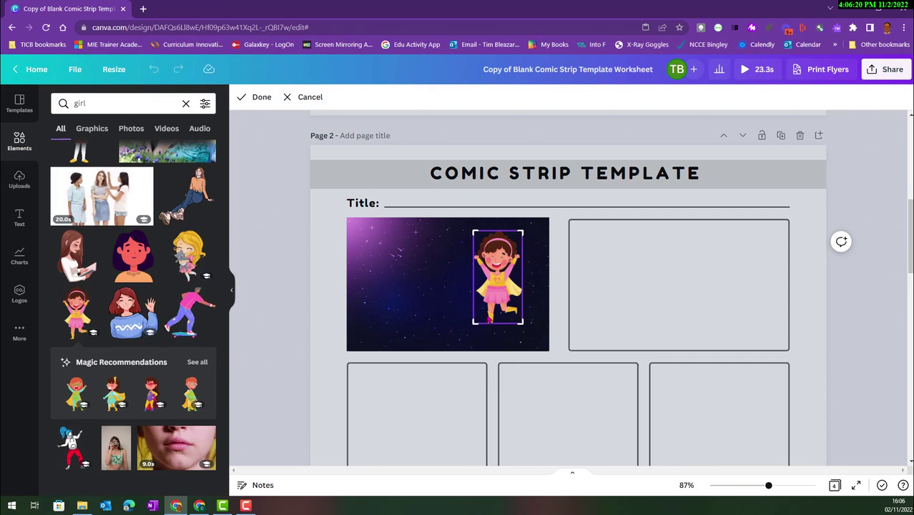
left_click_drag(524, 319, 524, 287)
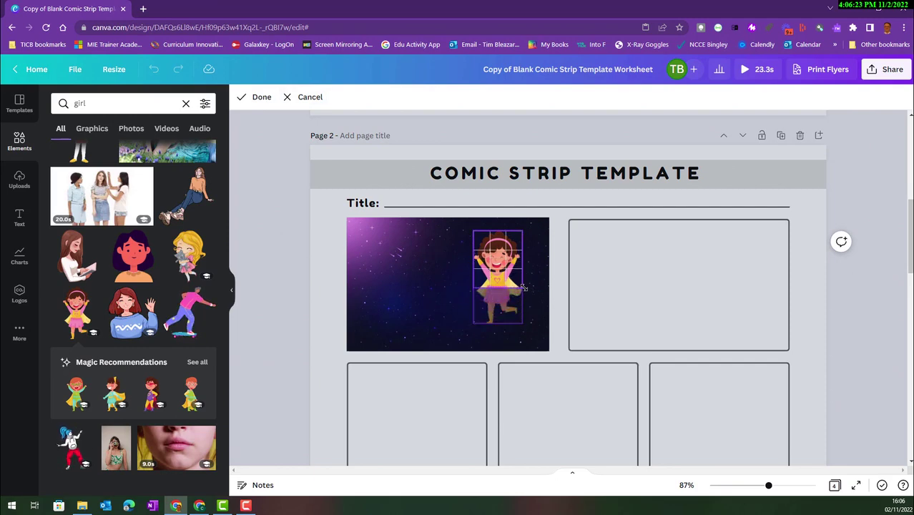
left_click(259, 98)
left_click_drag(494, 260, 499, 321)
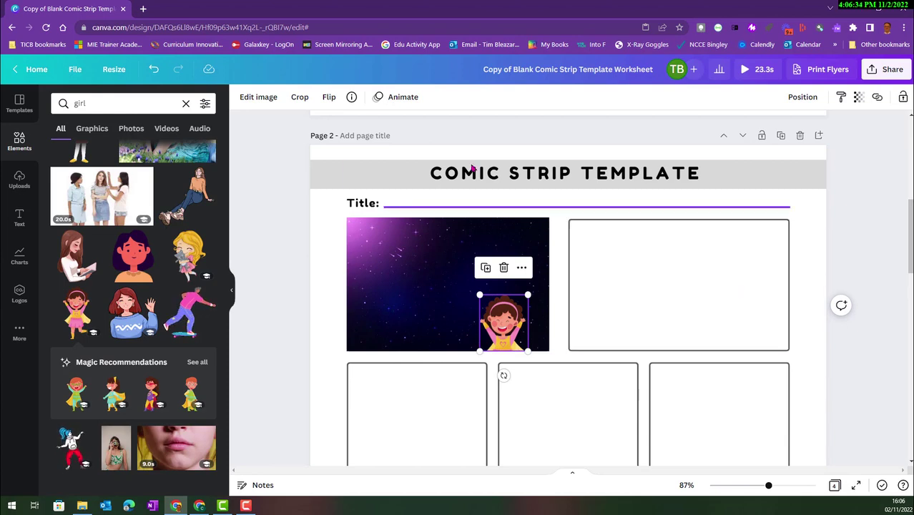
- Search the elements for "speech bubble" and place the white oval bubble above the girl in the starry panel
left_click_drag(108, 100, 62, 105)
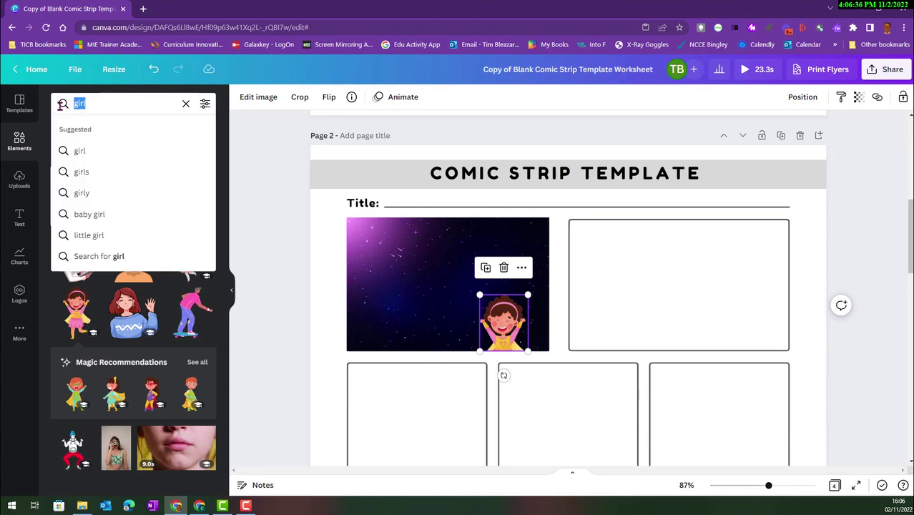
type("spee")
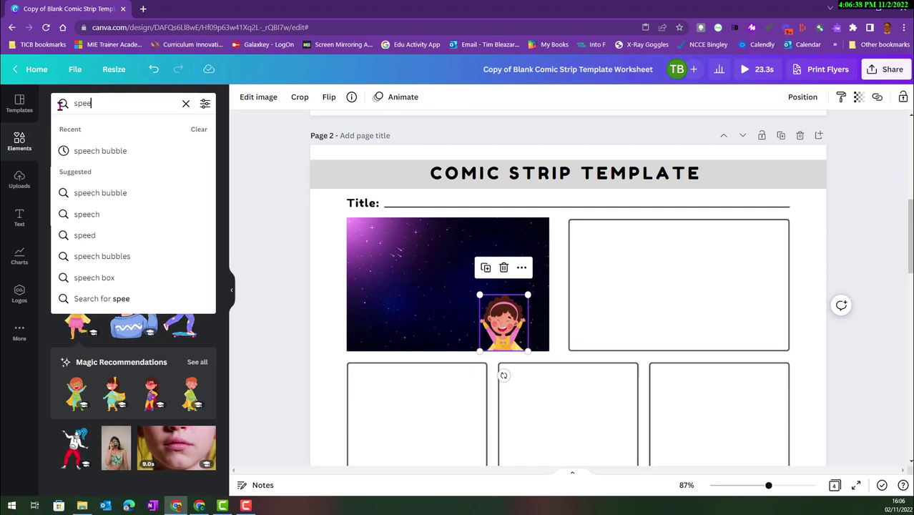
left_click(95, 152)
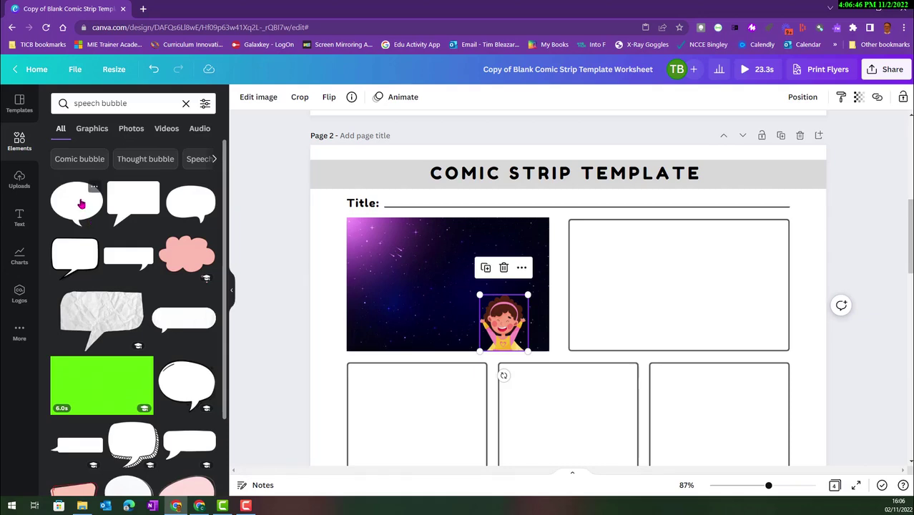
left_click_drag(81, 204, 459, 255)
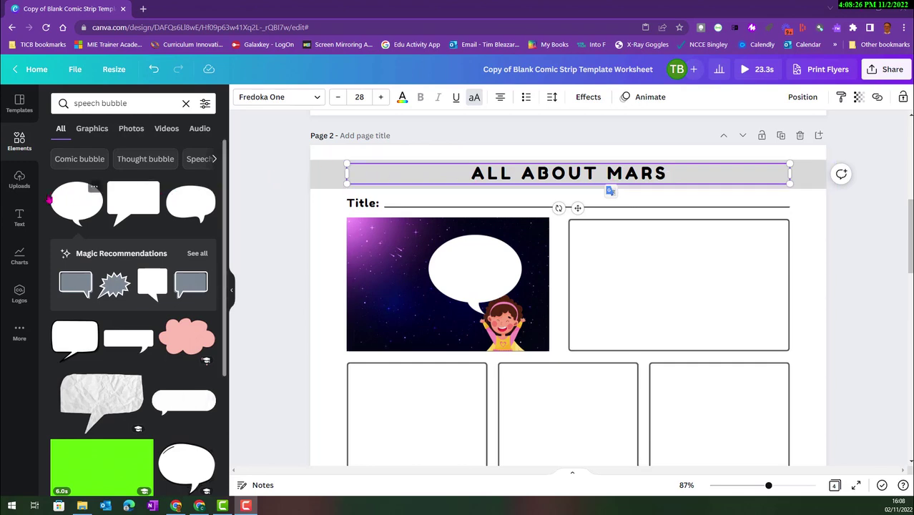
- Add body text reading "Let me tell you all about Mars" and narrow it to two lines over the speech bubble
left_click(19, 216)
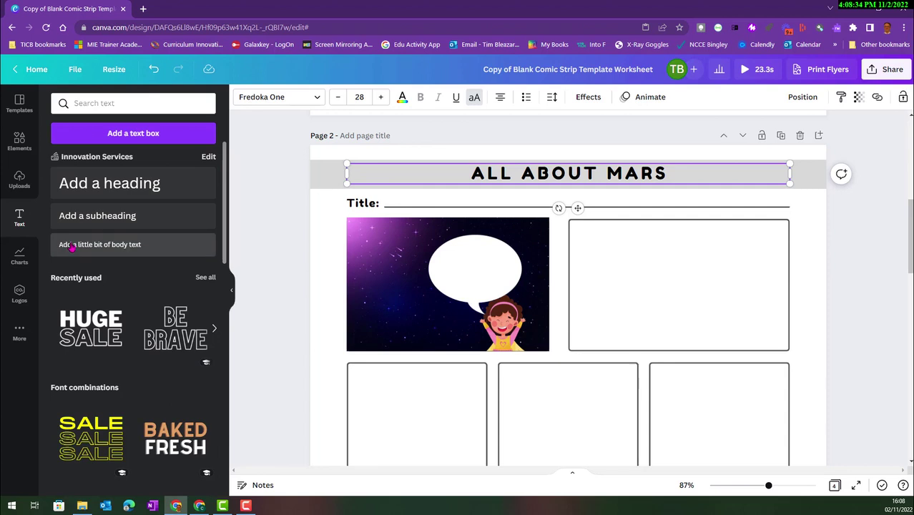
left_click(133, 245)
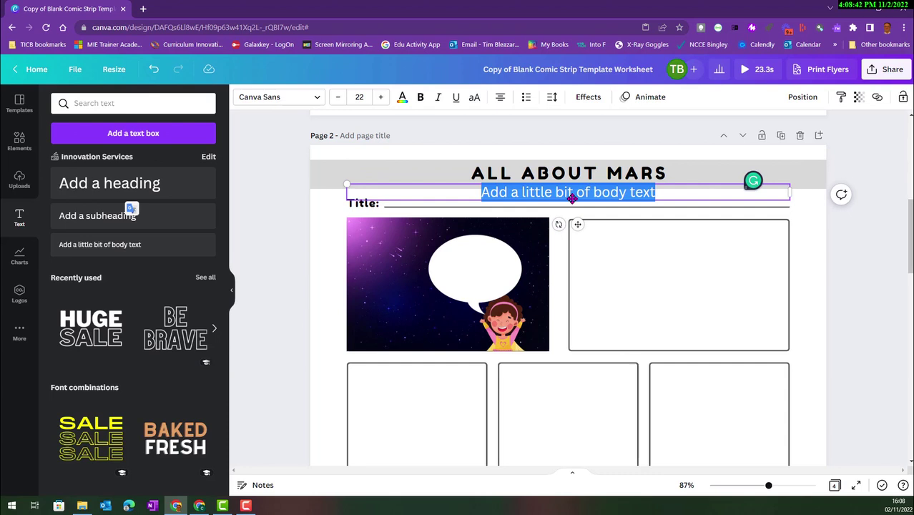
type("Let me tell you all about Mars")
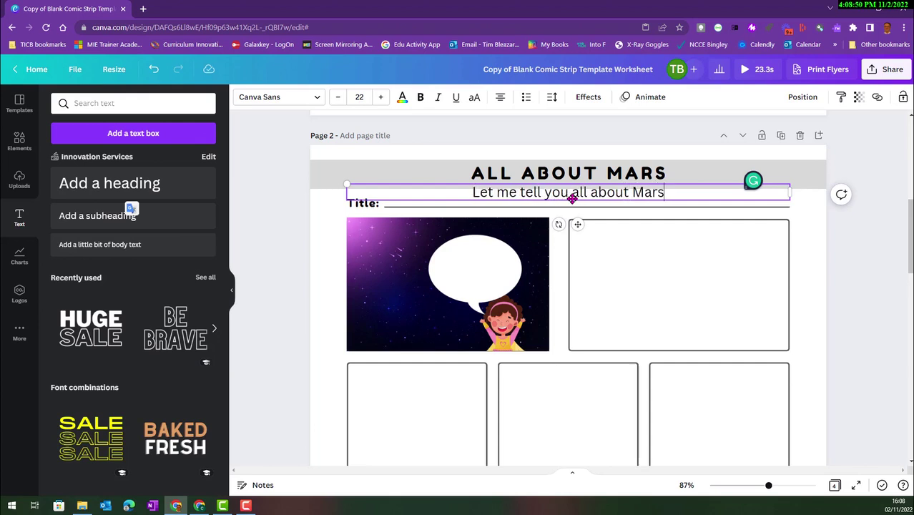
left_click_drag(679, 199, 645, 272)
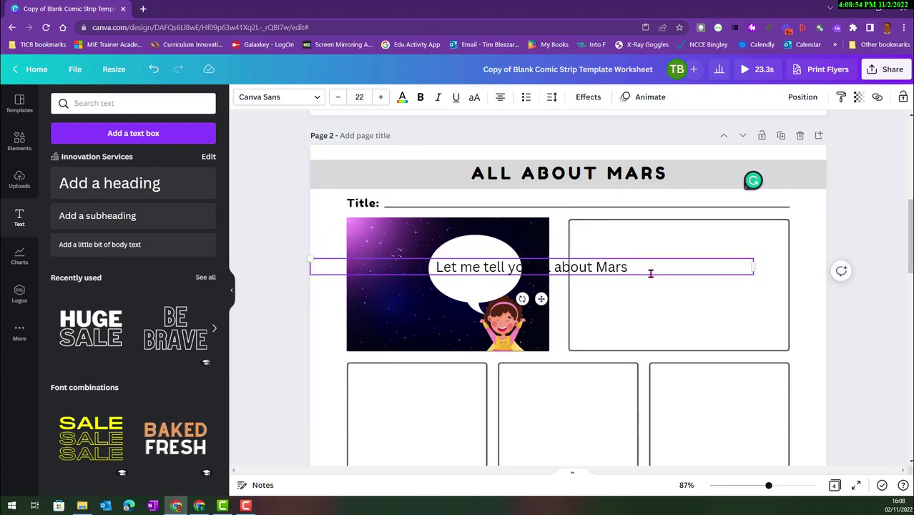
left_click_drag(753, 266, 417, 267)
left_click_drag(334, 259, 452, 250)
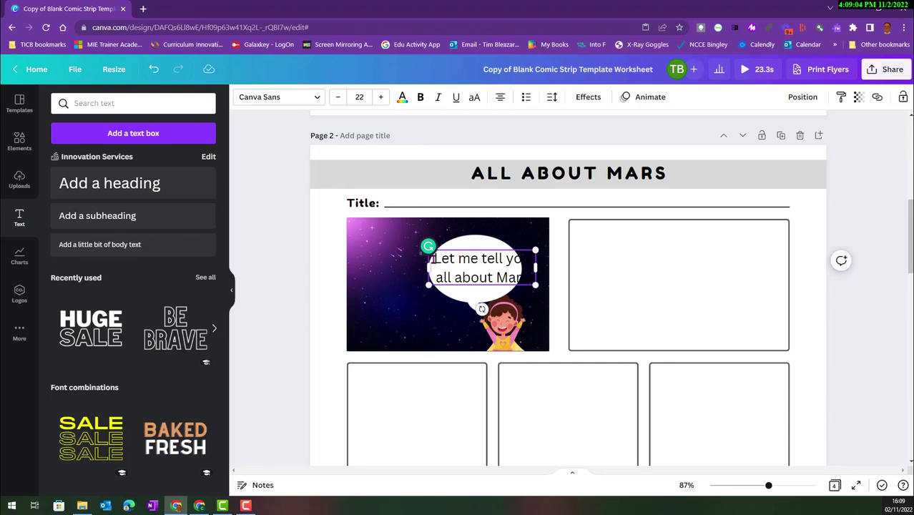
- Set the speech text to font size 14 and narrow and centre its text box inside the bubble
double_click(452, 257)
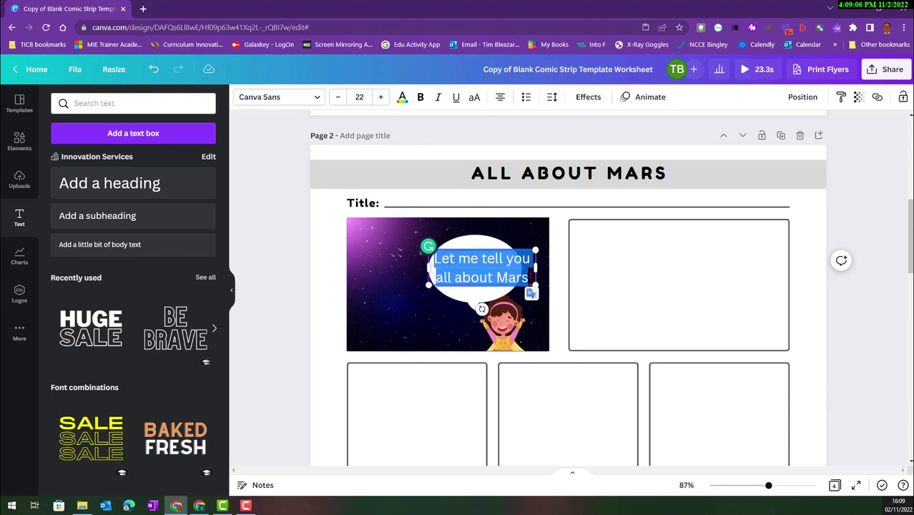
left_click(403, 98)
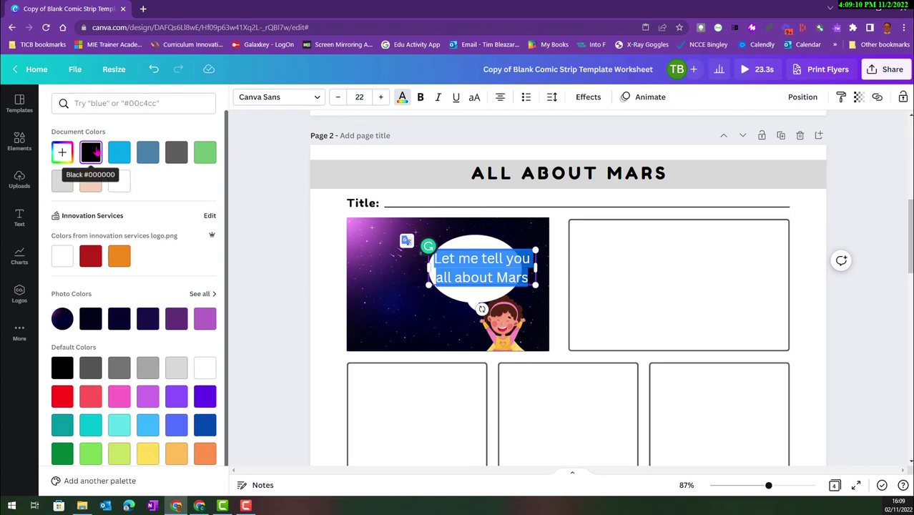
left_click(337, 98)
left_click(337, 98)
left_click(337, 98)
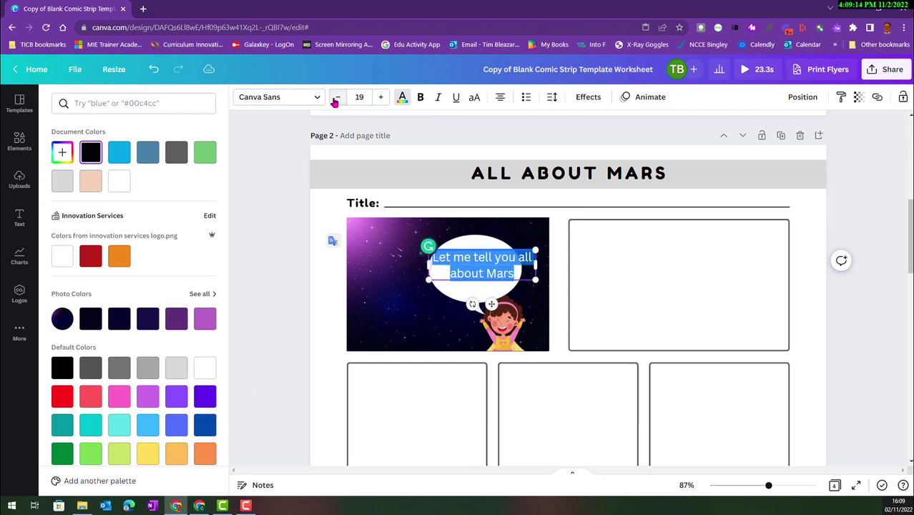
left_click(361, 97)
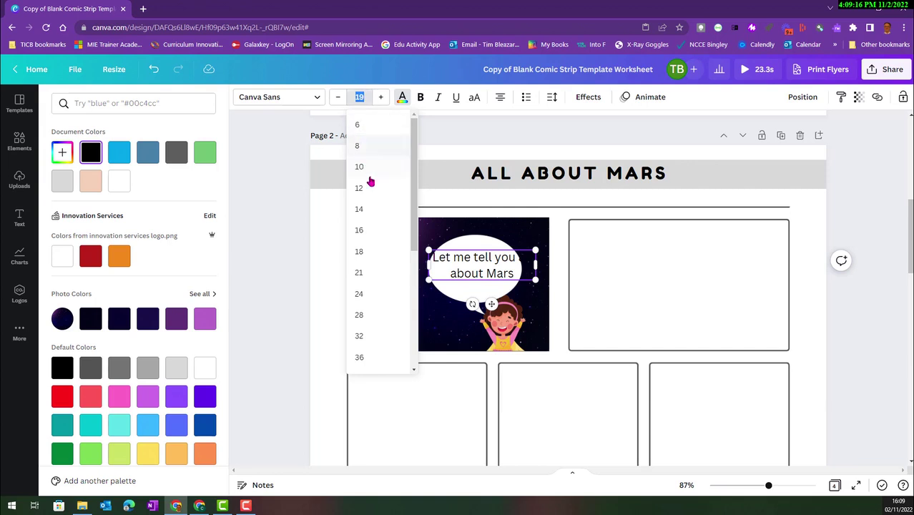
left_click(367, 209)
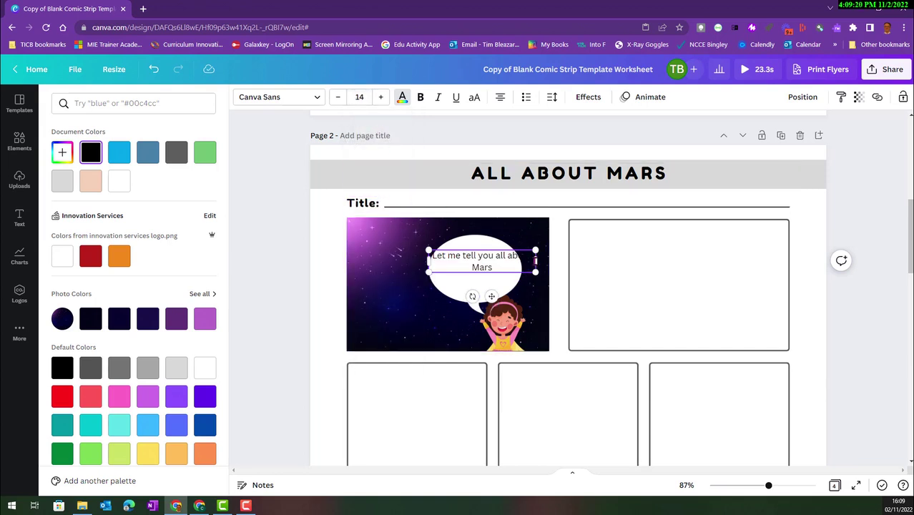
left_click_drag(536, 261, 499, 278)
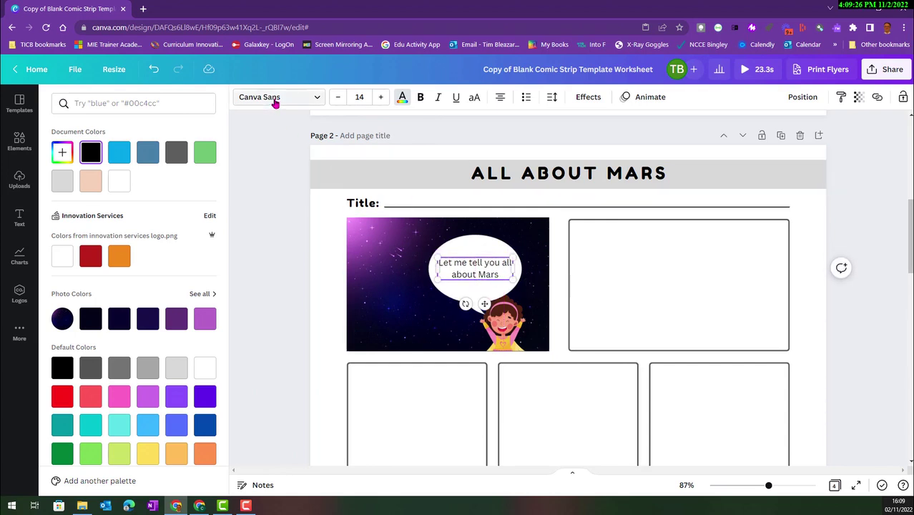
left_click(402, 308)
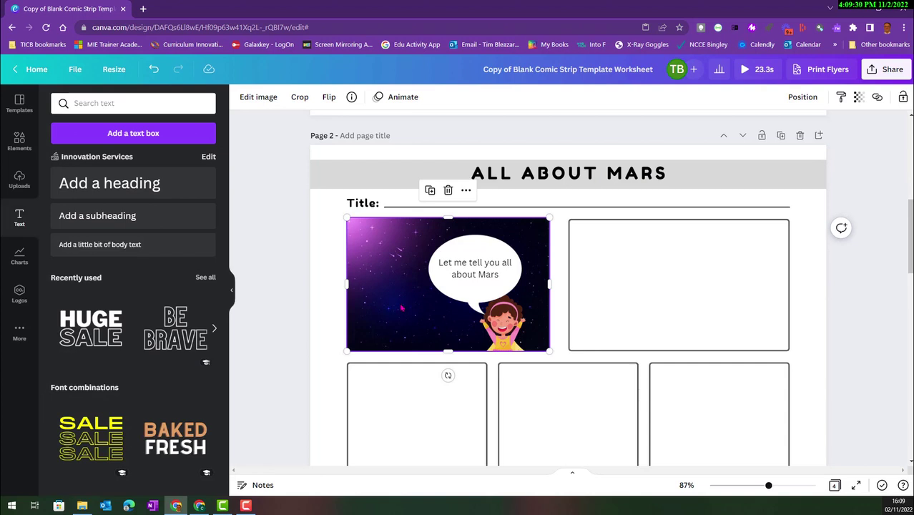
- Search the elements for "mars" and add the red planet graphic with dark blue spots to the starry panel
left_click(19, 140)
left_click(86, 104)
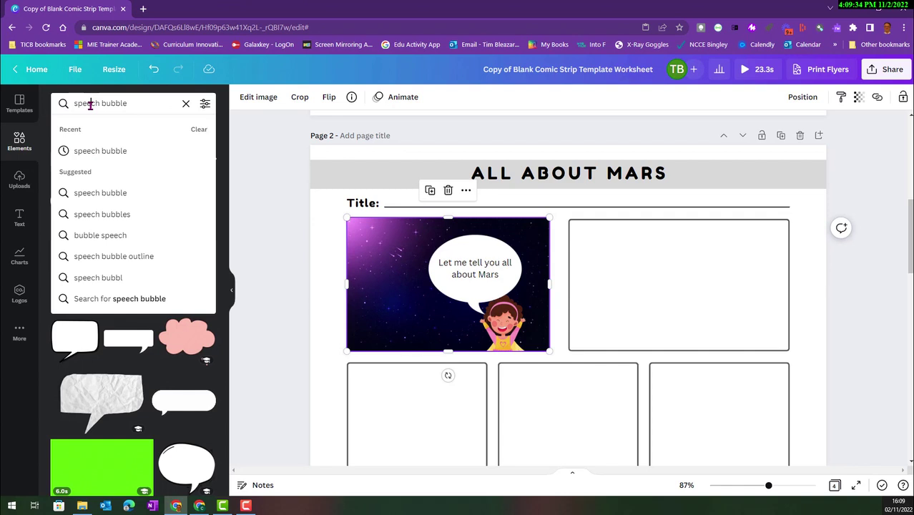
left_click_drag(129, 104, 64, 107)
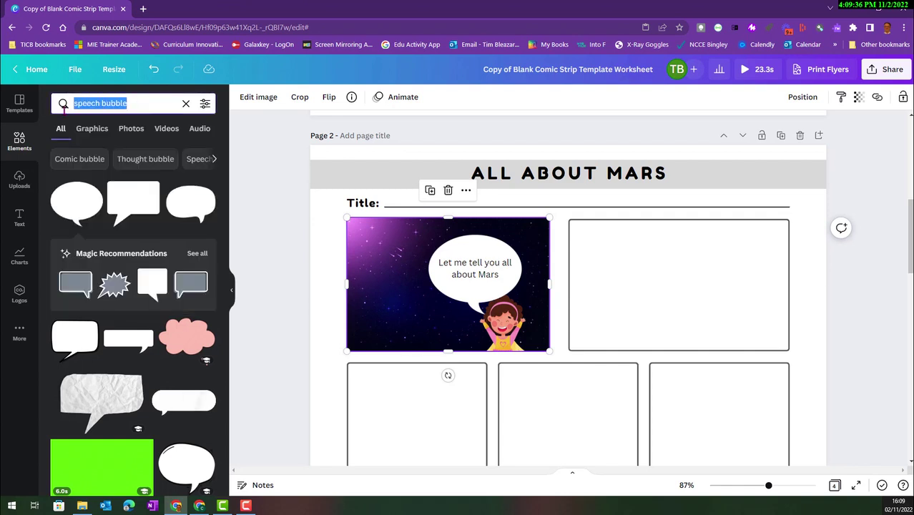
type("mars")
key("Return")
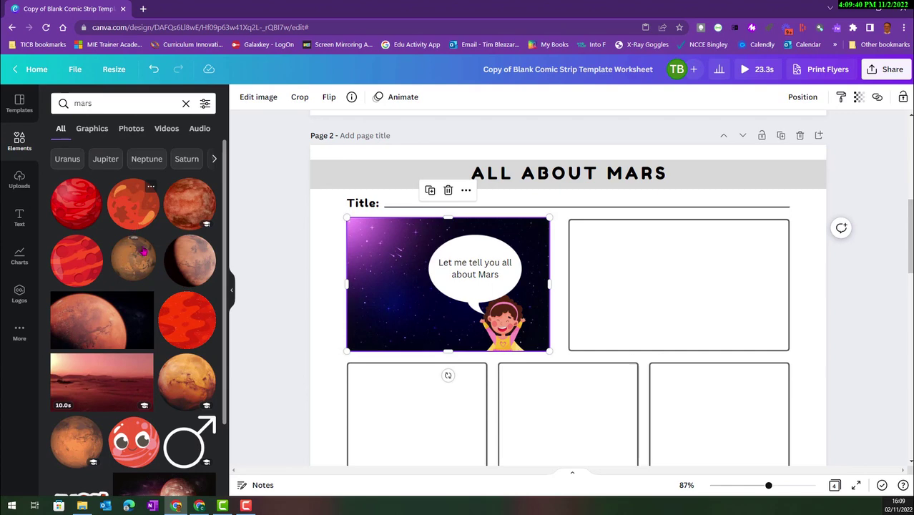
scroll(147, 269, "down", 3)
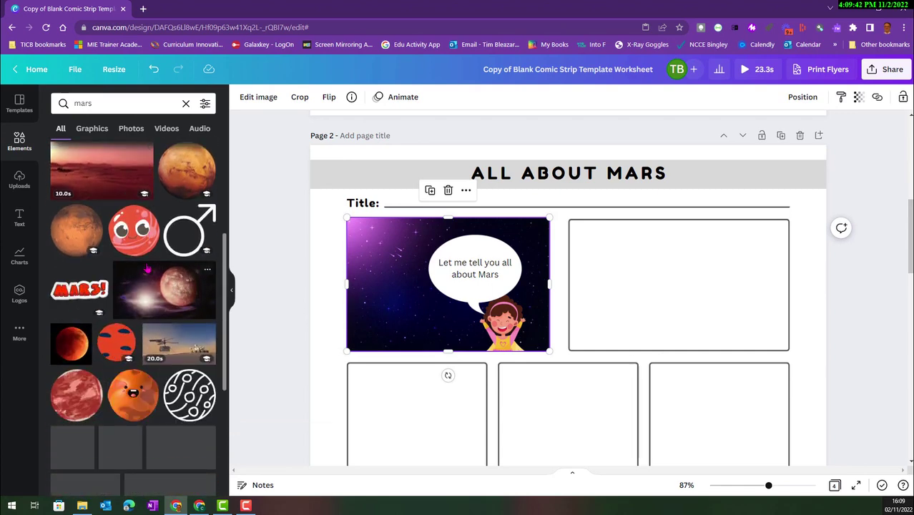
scroll(108, 336, "down", 2)
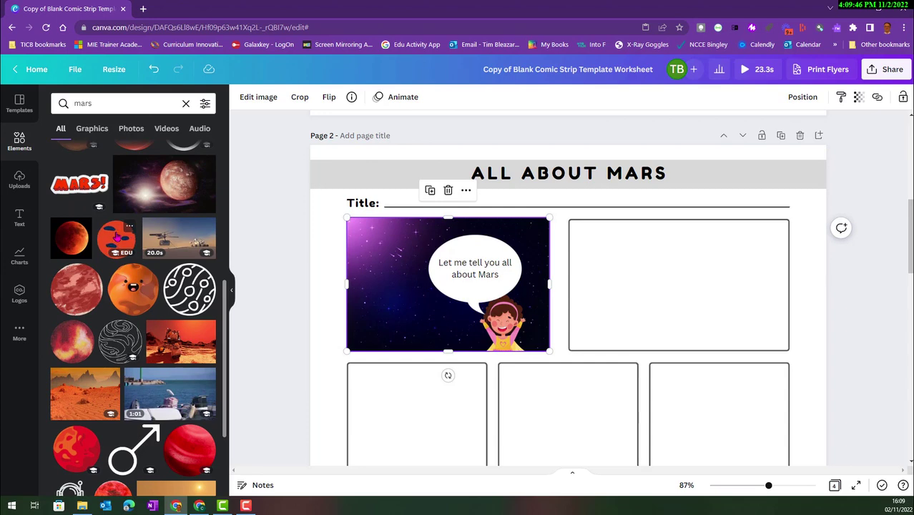
scroll(116, 236, "down", 2)
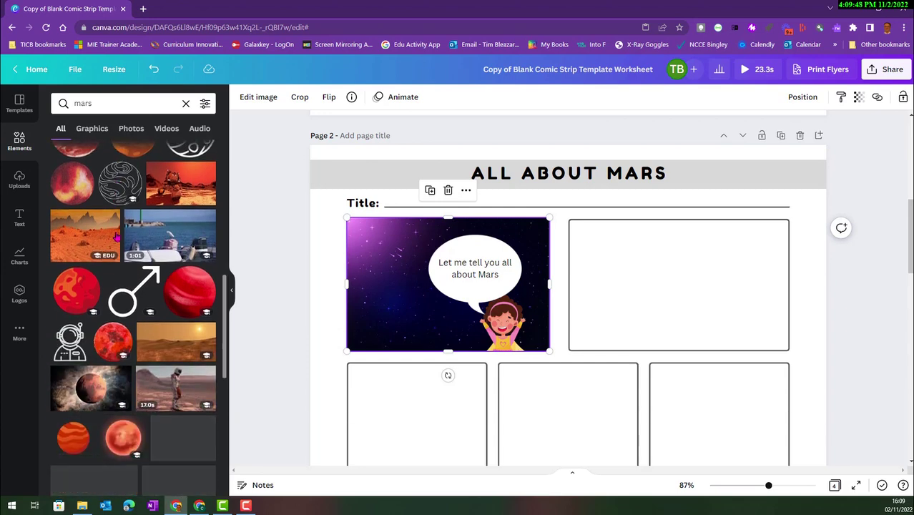
scroll(117, 237, "down", 2)
scroll(117, 237, "down", 1)
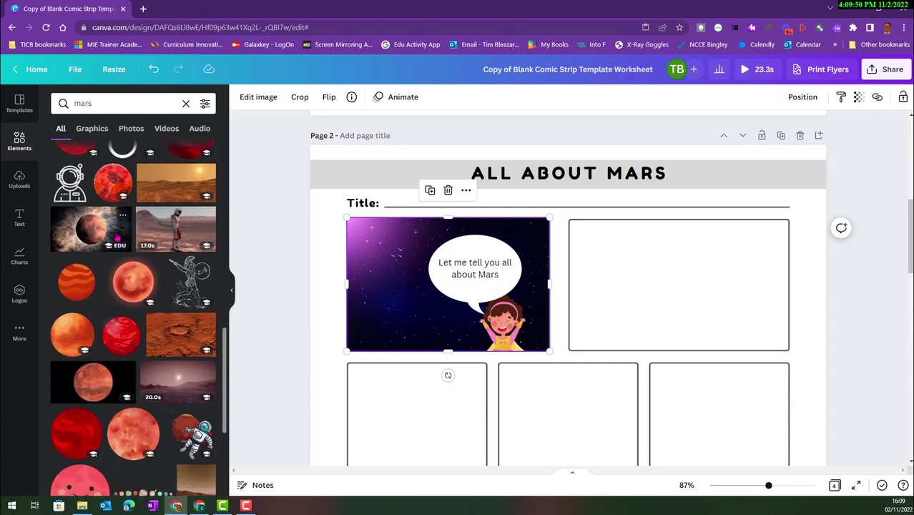
scroll(117, 237, "down", 2)
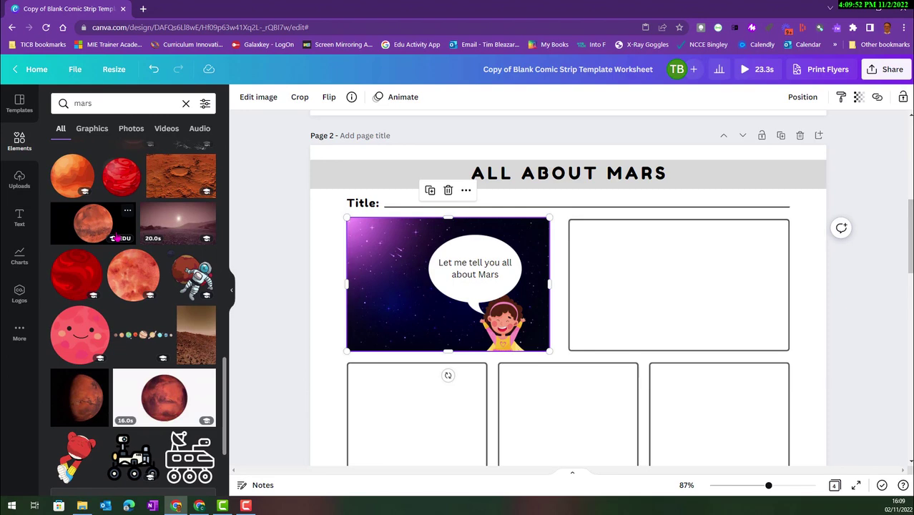
scroll(117, 241, "up", 4)
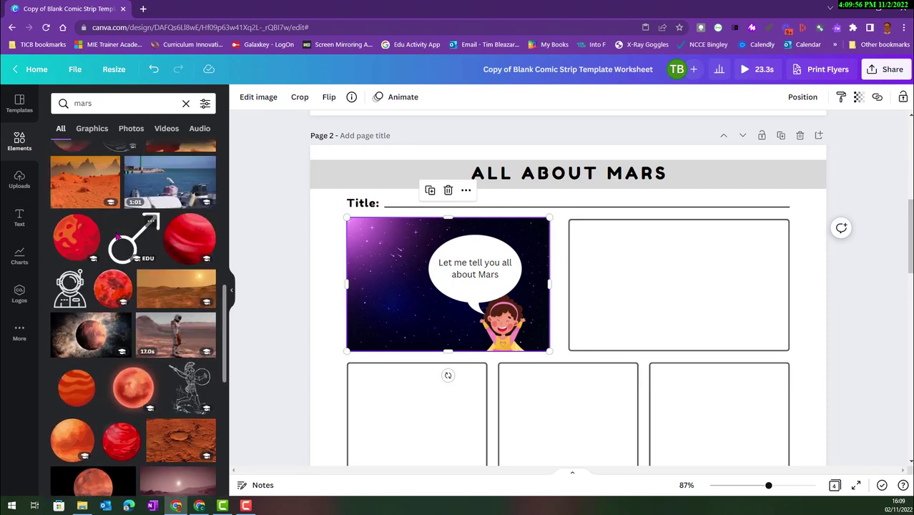
scroll(119, 243, "up", 3)
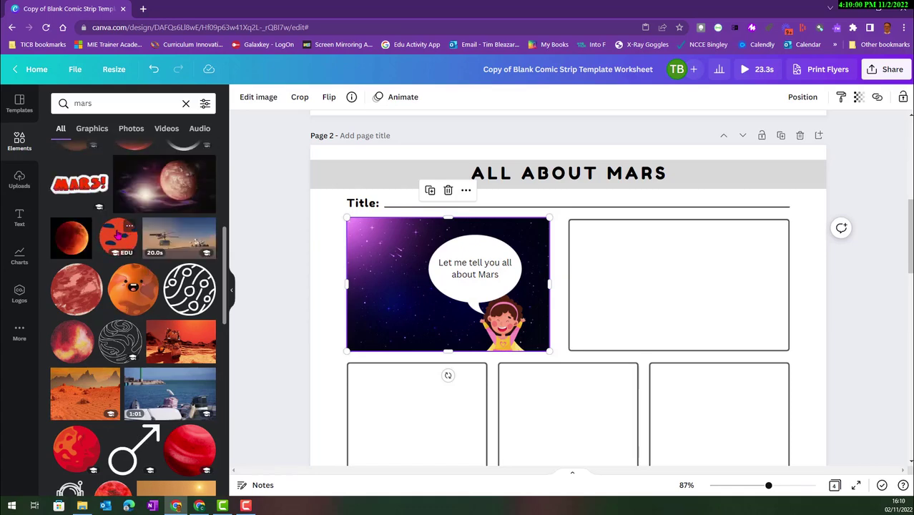
left_click_drag(118, 236, 361, 253)
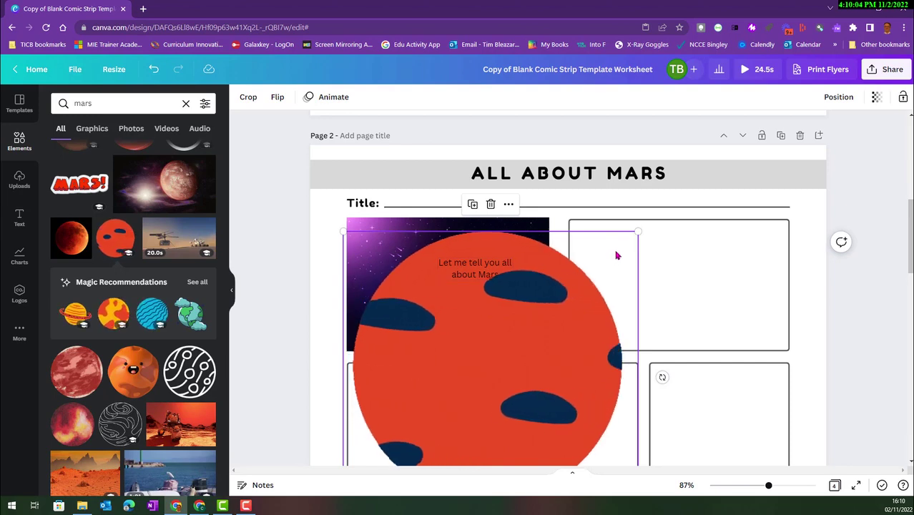
- Scale the red planet down to fit the left part of the starry panel, slightly overlapping the speech bubble
left_click_drag(637, 231, 521, 347)
left_click_drag(452, 395, 451, 256)
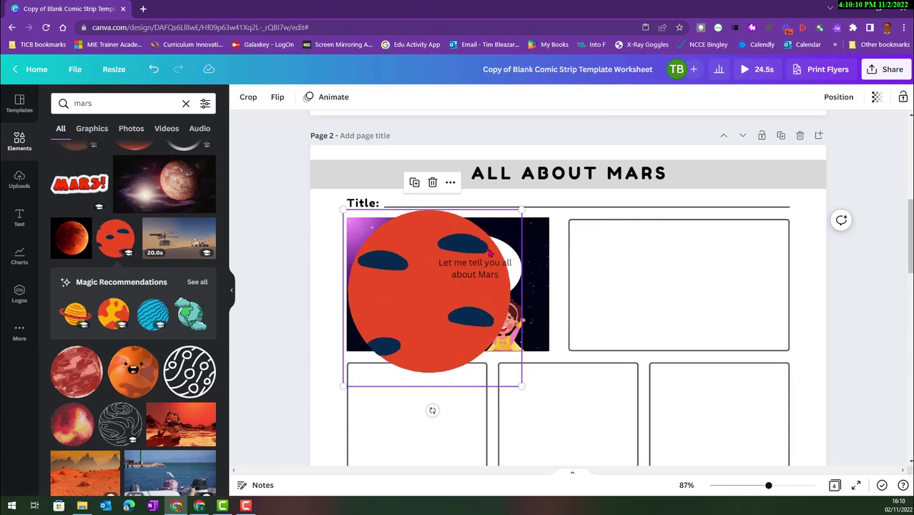
left_click_drag(521, 210, 395, 281)
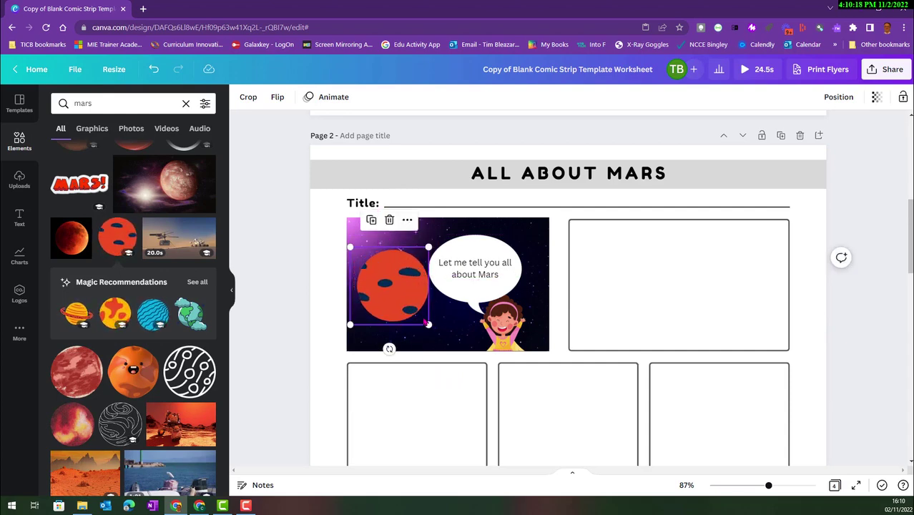
left_click_drag(428, 246, 470, 226)
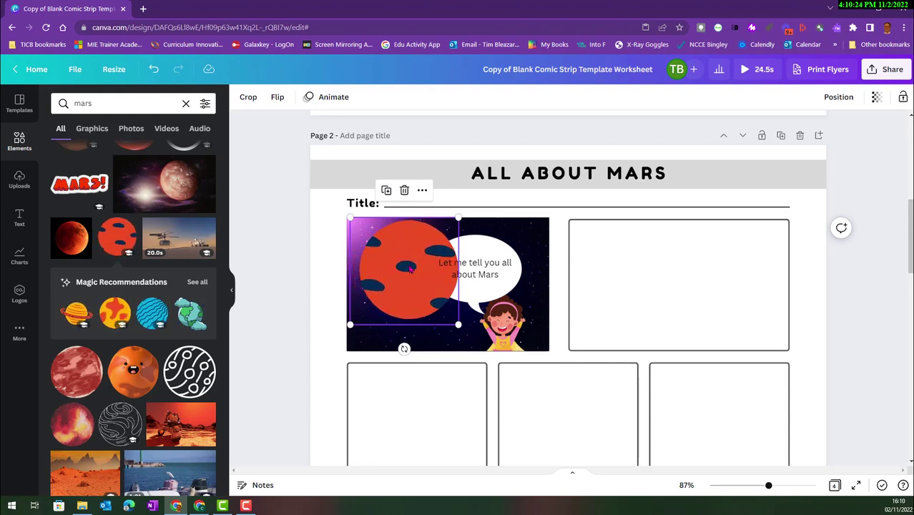
left_click(312, 282)
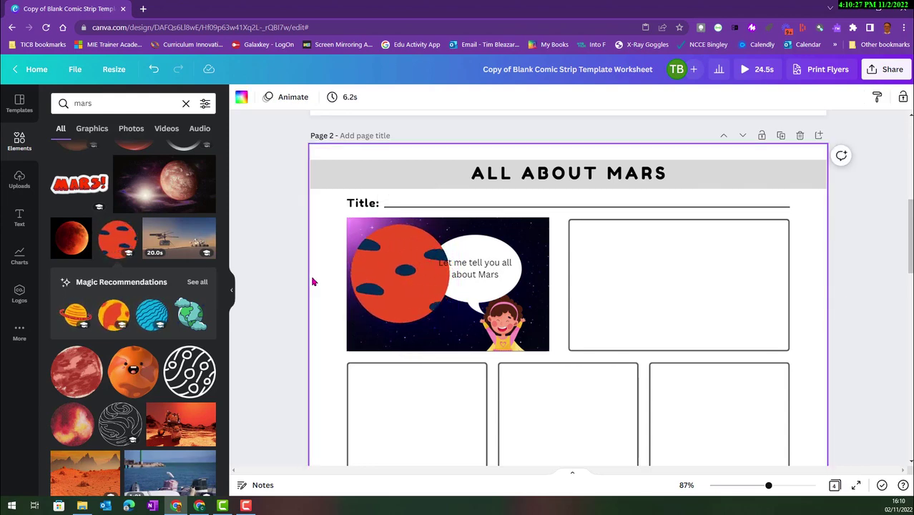
- Send the red spotted planet in the first panel backward so it sits behind the speech bubble
right_click(412, 259)
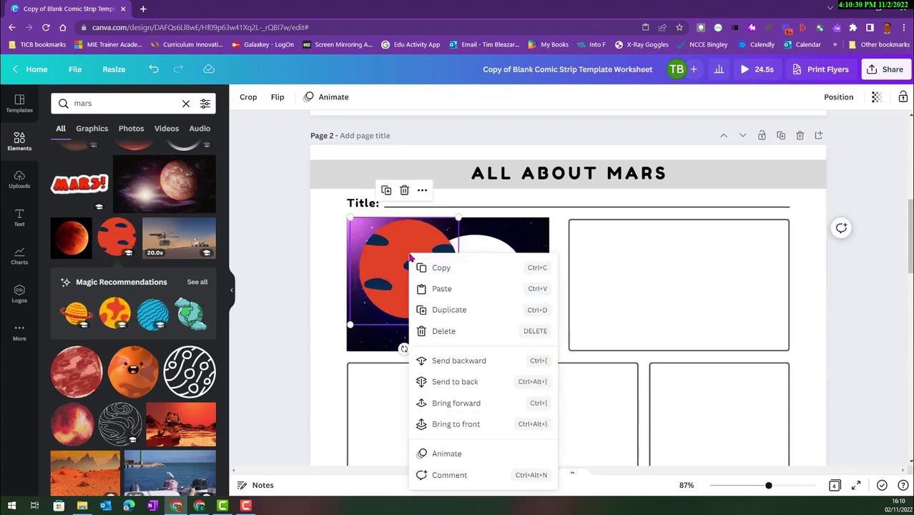
left_click(441, 361)
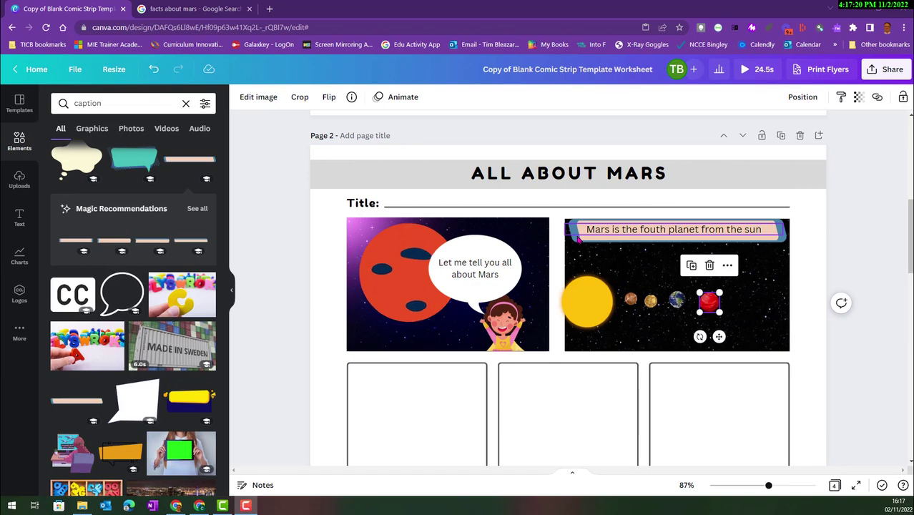
- Move the caption text above the second panel and narrow the peach banner slightly to fit inside the panel
left_click(578, 240)
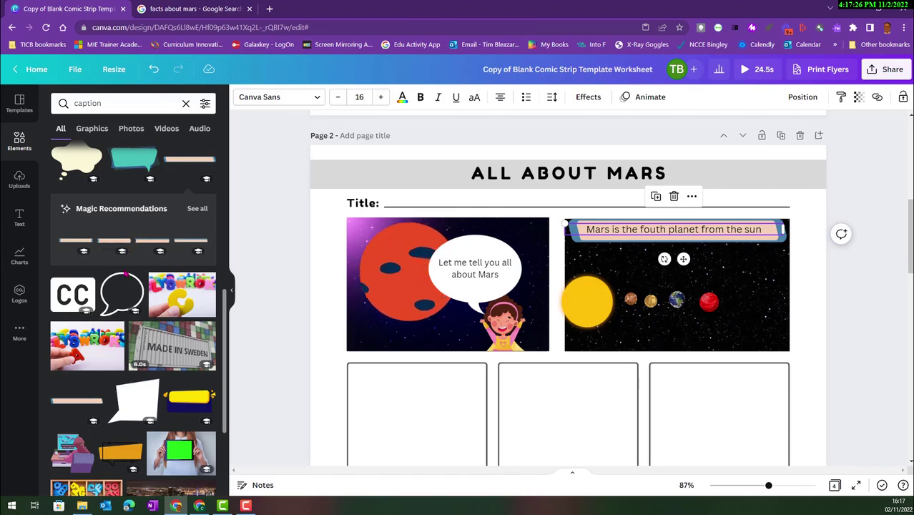
scroll(126, 268, "down", 1)
scroll(108, 247, "up", 1)
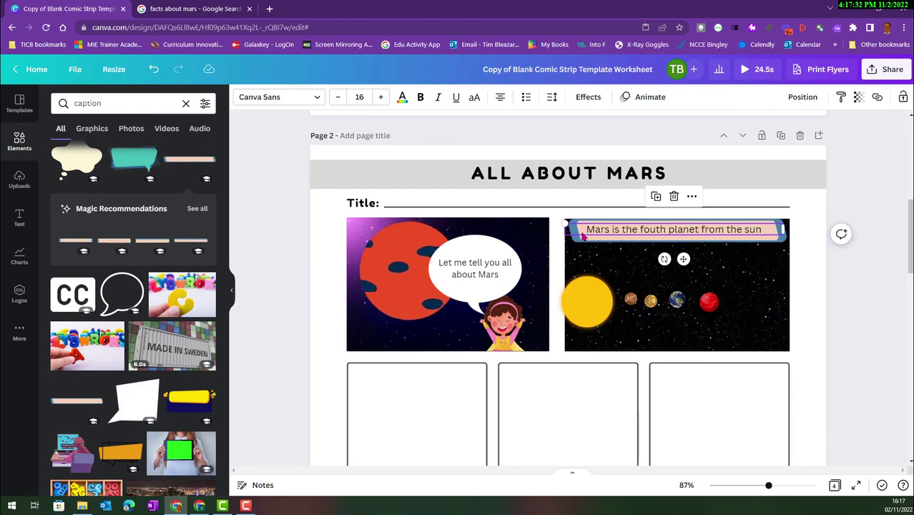
left_click(610, 230)
left_click_drag(610, 237, 650, 203)
left_click(643, 229)
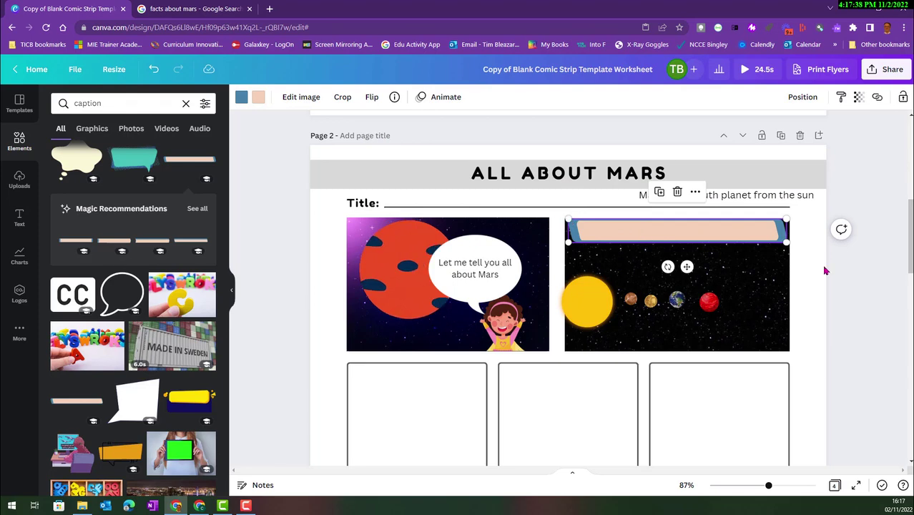
mouse_move(784, 241)
left_mouse_down()
mouse_move(760, 242)
mouse_move(785, 243)
left_mouse_up()
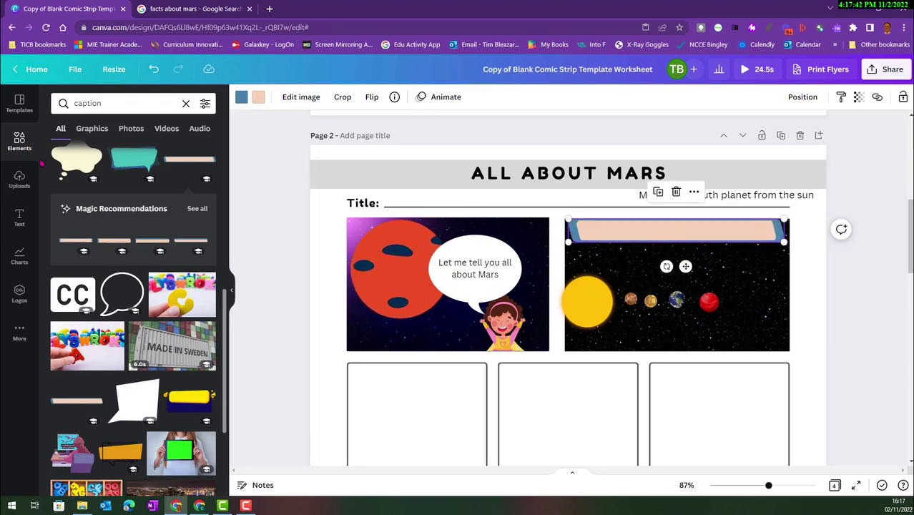
- Move the text "Mars is the fouth planet from the sun" back onto the peach banner and centre it
left_click(20, 218)
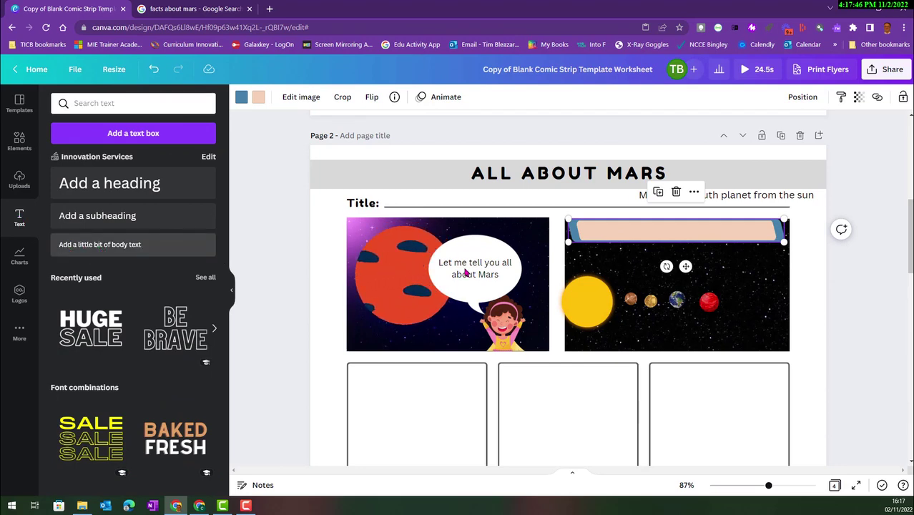
left_click(729, 198)
left_click_drag(730, 200, 674, 232)
left_click(806, 272)
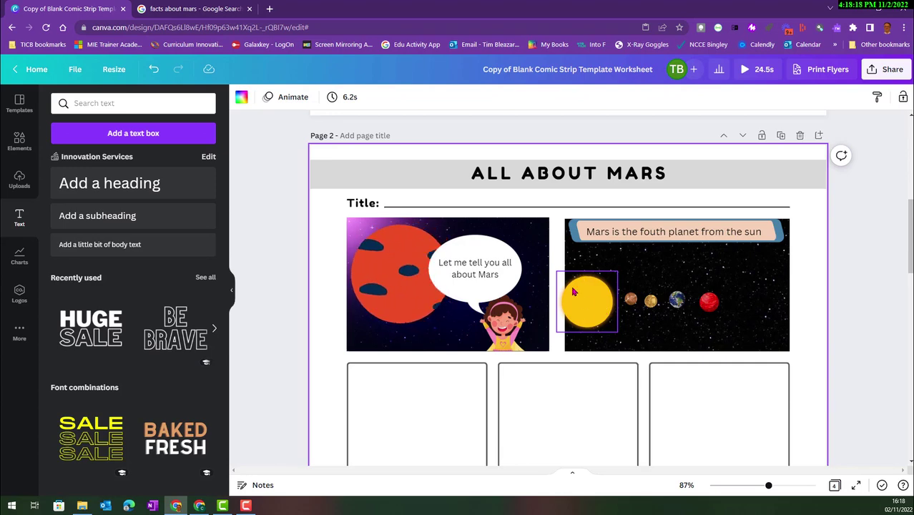
- Crop away the left part of the sun and align its cut edge with the second panel's left edge
scroll(853, 275, "up", 4)
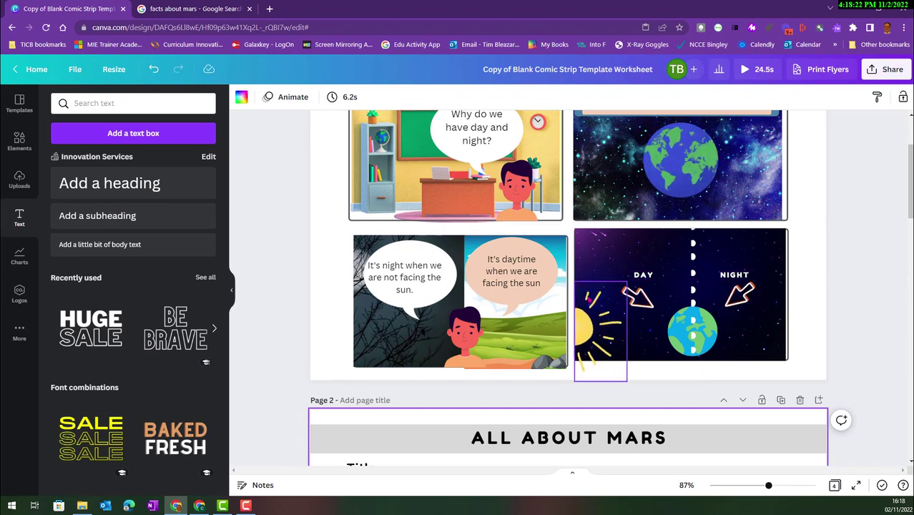
scroll(858, 306, "down", 5)
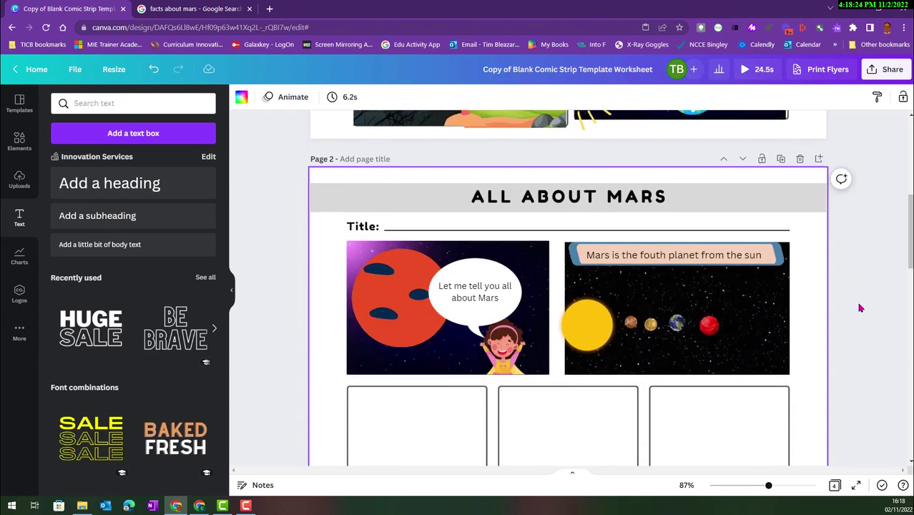
scroll(860, 308, "down", 1)
scroll(861, 308, "up", 1)
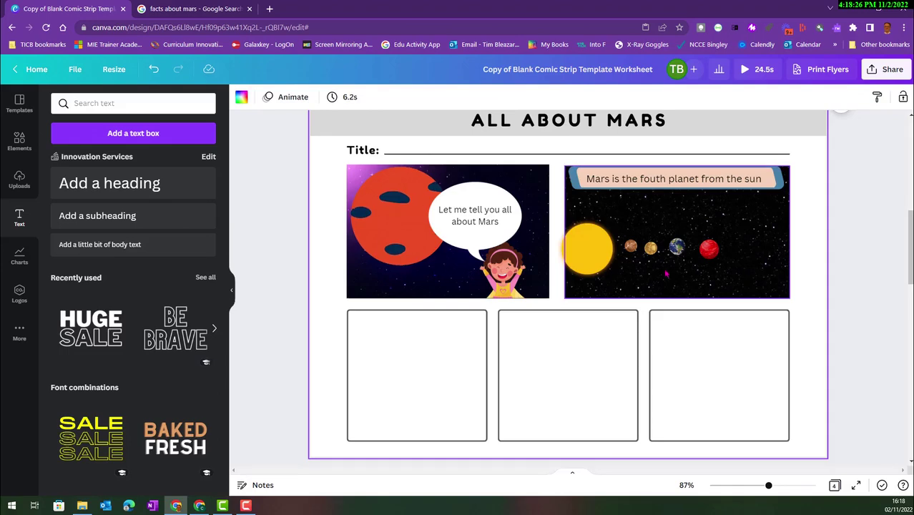
left_click(590, 252)
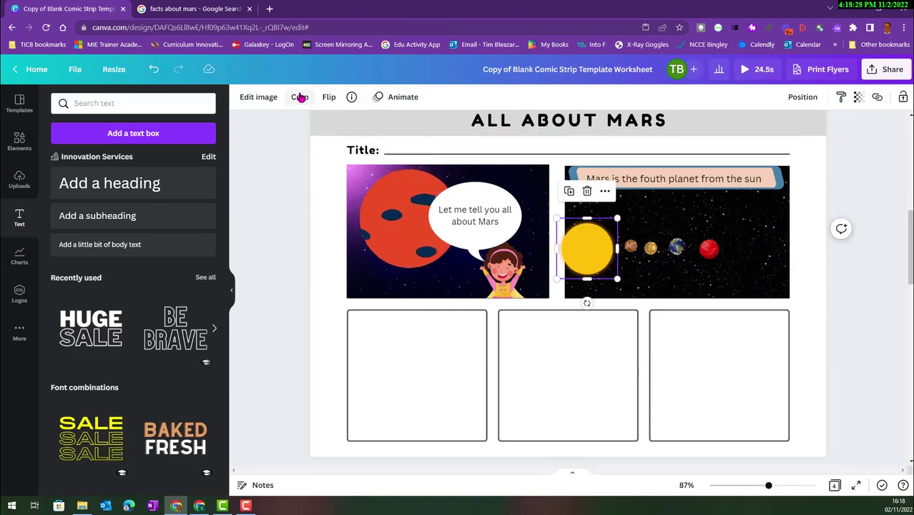
left_click(299, 97)
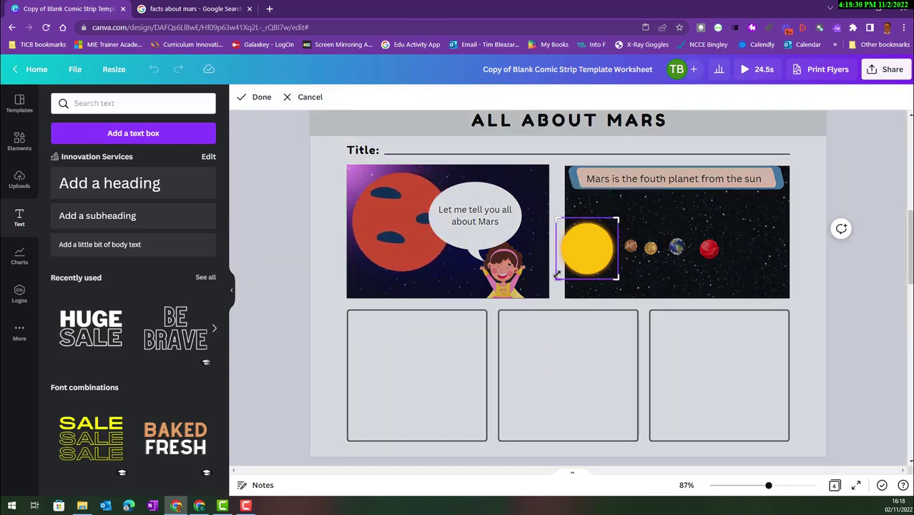
left_click_drag(559, 276, 583, 274)
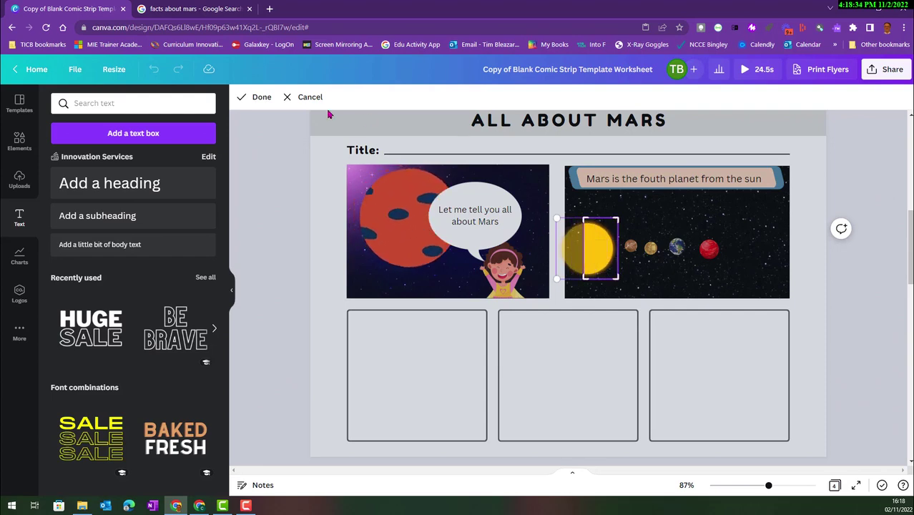
left_click(261, 97)
left_click_drag(603, 256, 587, 256)
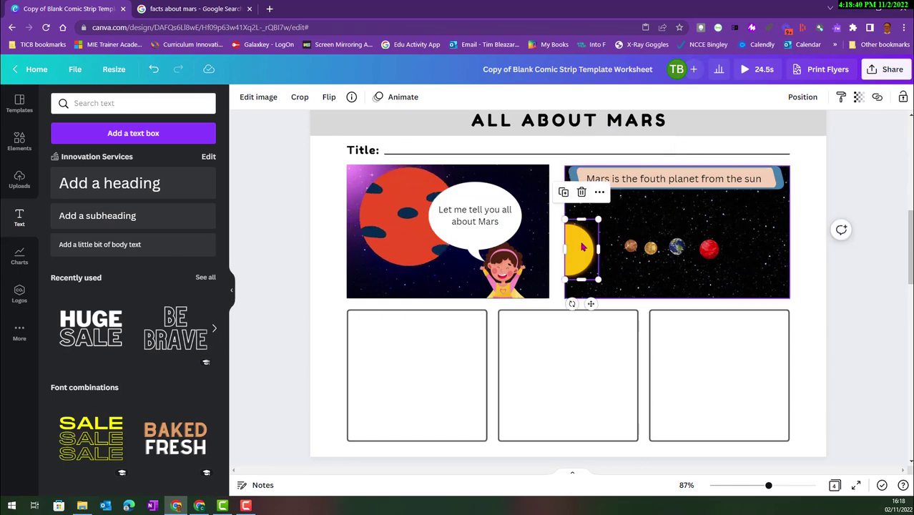
- Reposition the four planets in the second panel so they form a tighter, more evenly spaced row beside the sun
scroll(846, 261, "up", 5)
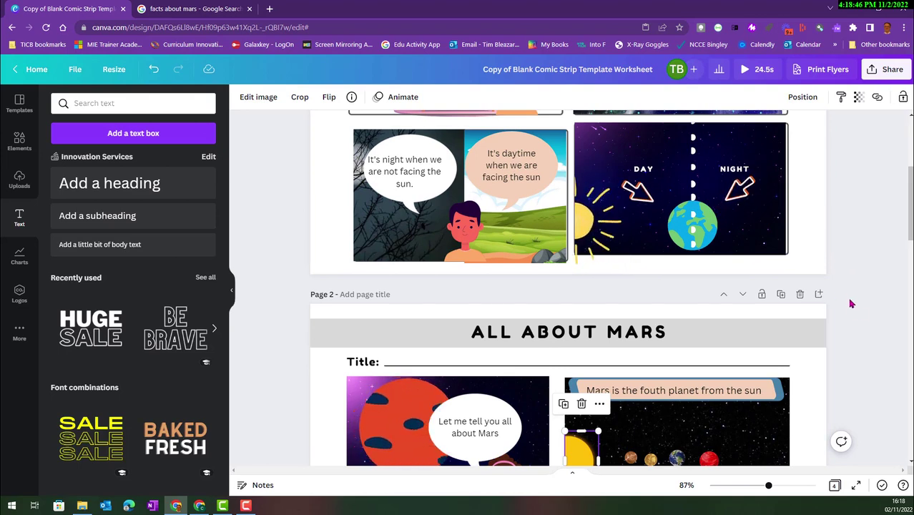
scroll(633, 249, "down", 4)
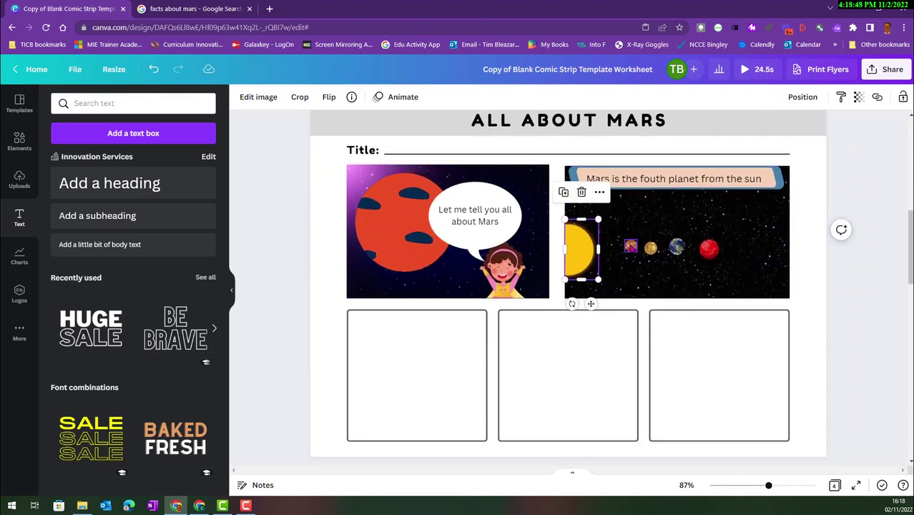
left_click(633, 248)
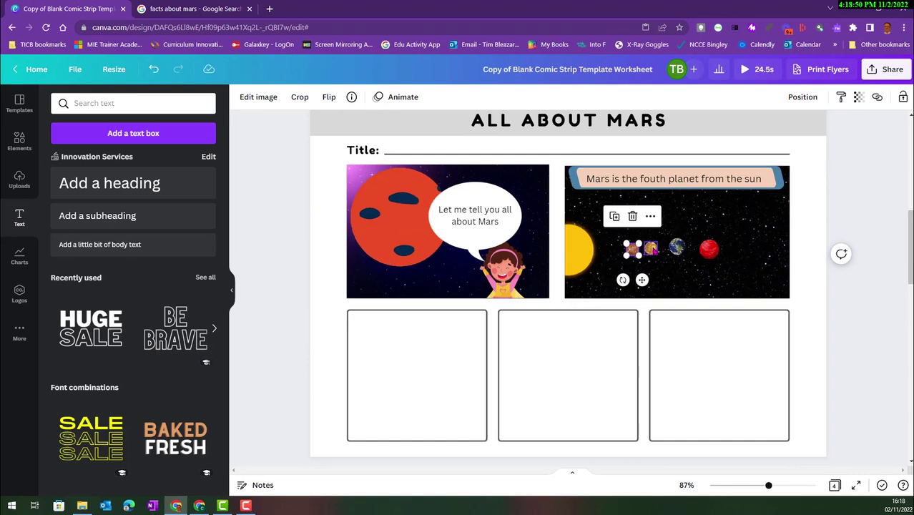
left_click(652, 248)
left_click(677, 248)
left_click_drag(677, 247, 702, 250)
left_click(89, 103)
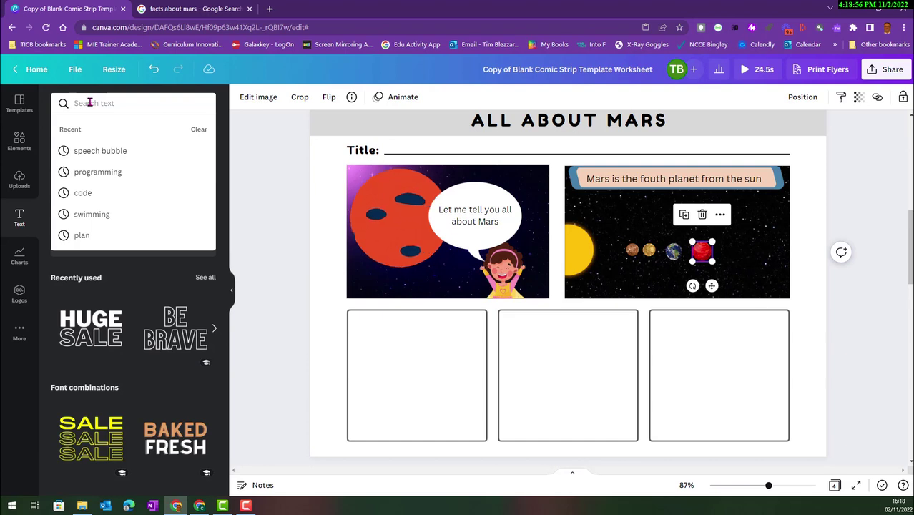
type("mar")
key("Return")
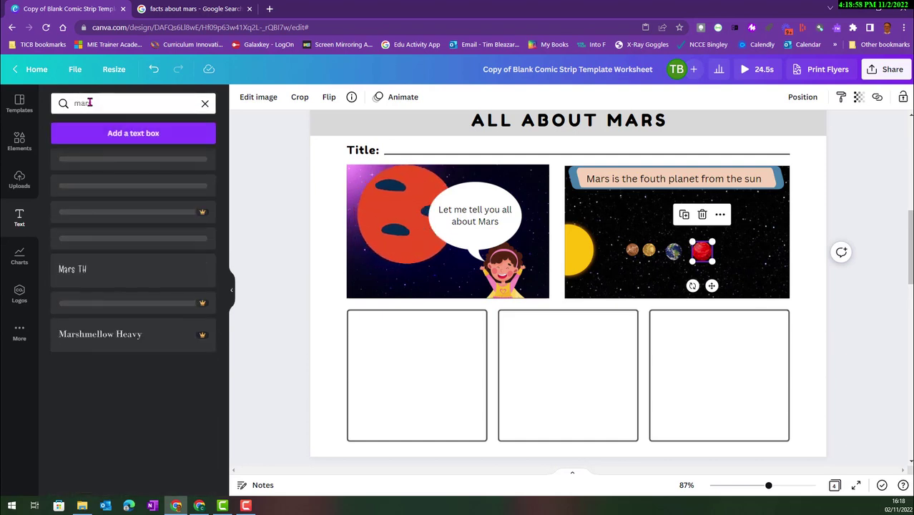
left_click_drag(100, 103, 84, 103)
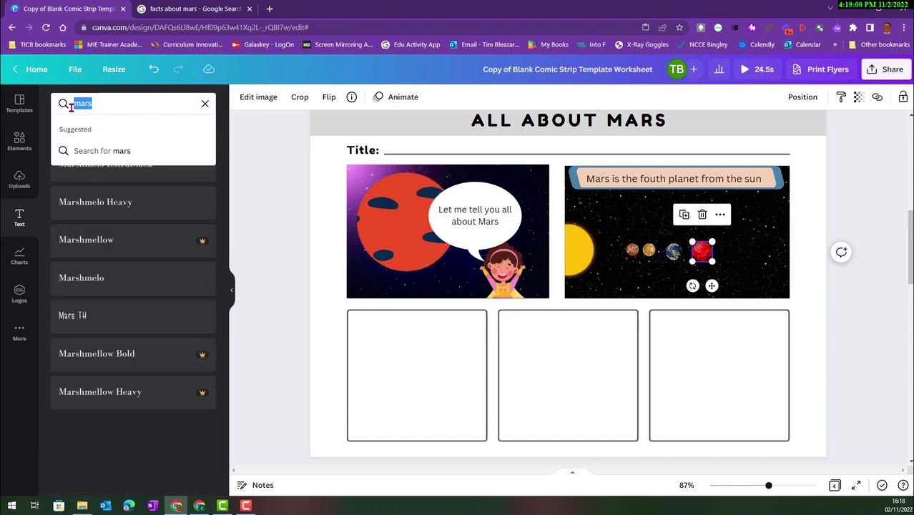
type("arro")
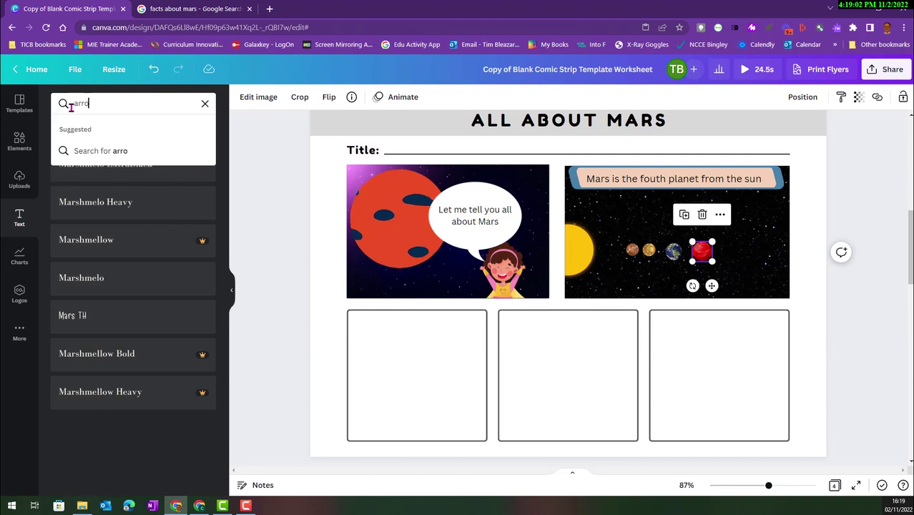
type("w")
key("Return")
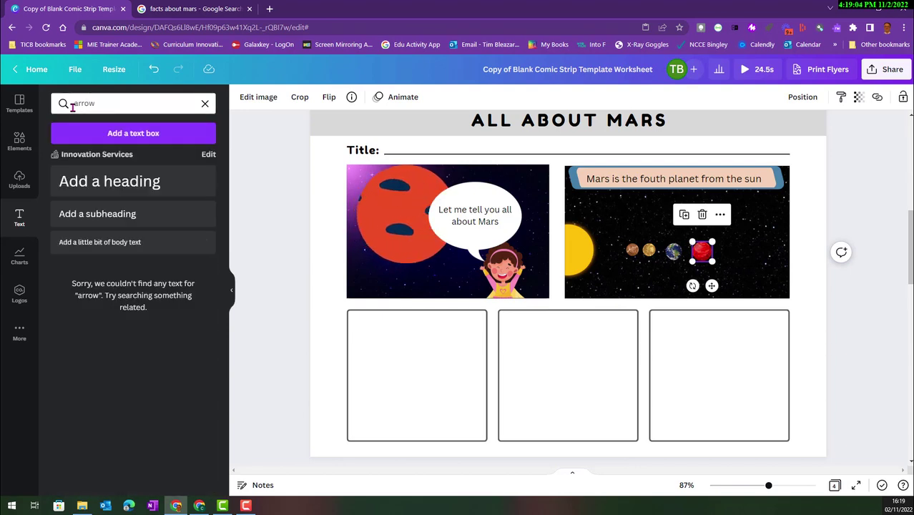
- Search the elements for "arrow" and add the white cursor arrow with the blue-purple outline to the page
left_click(19, 139)
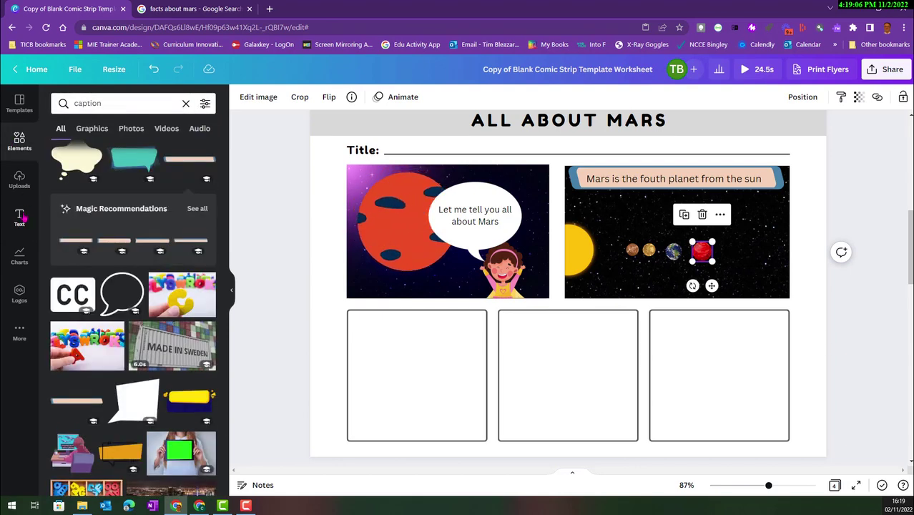
left_click(89, 103)
left_click_drag(103, 103, 54, 108)
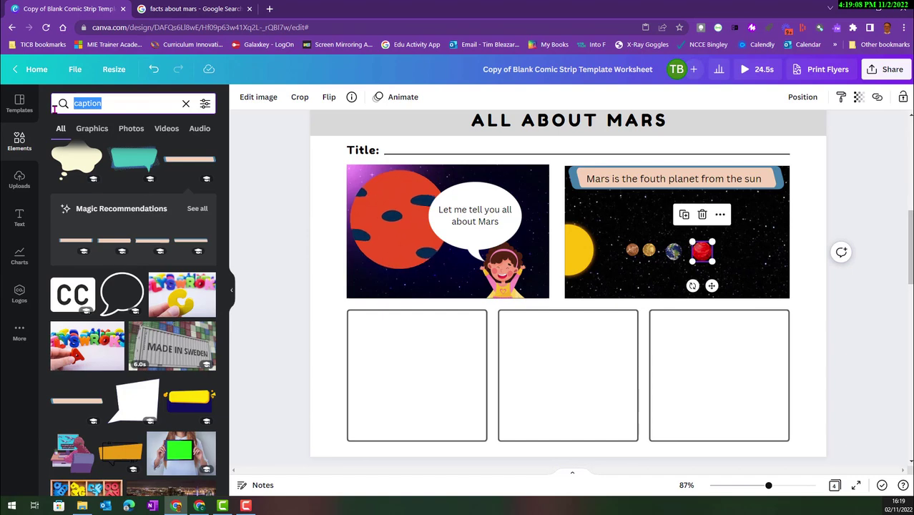
type("arro")
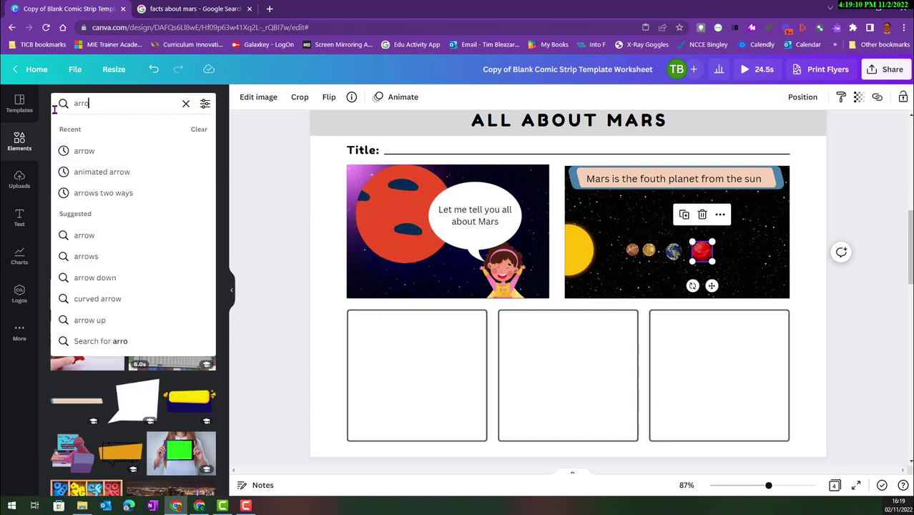
type("w")
key("Return")
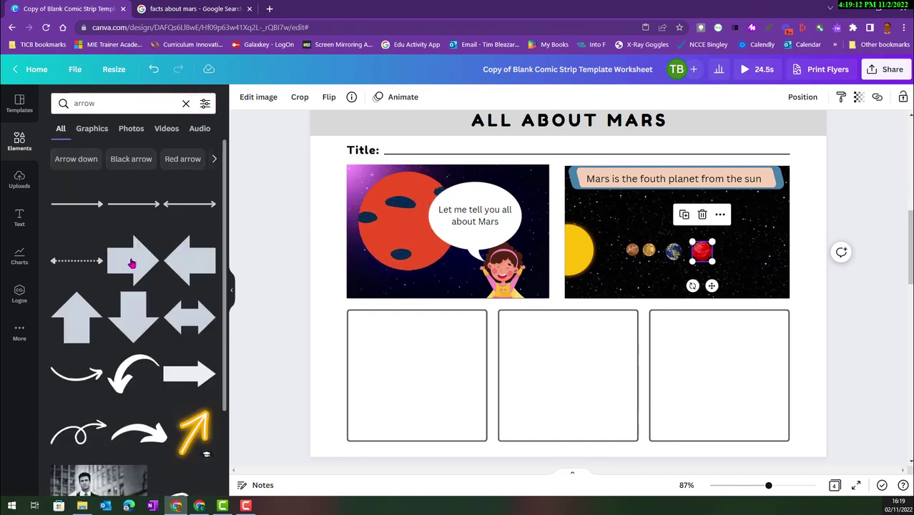
scroll(145, 270, "down", 5)
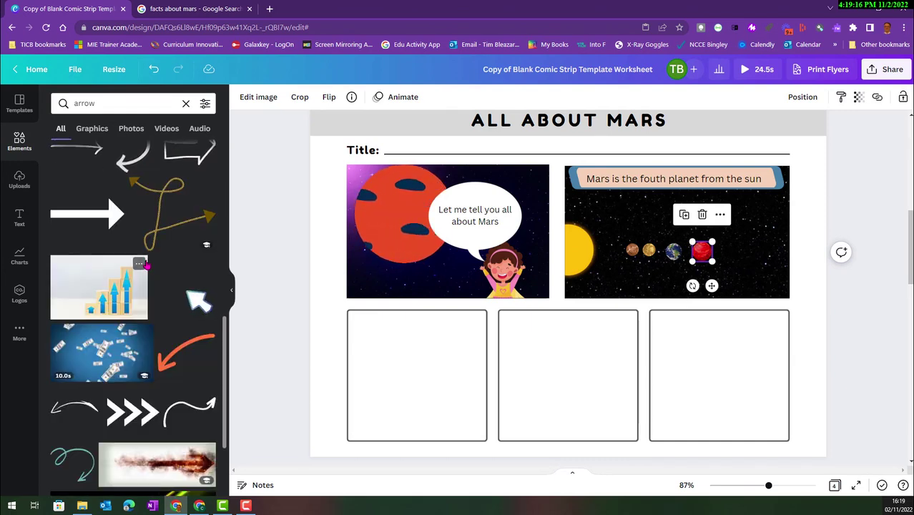
left_click(184, 288)
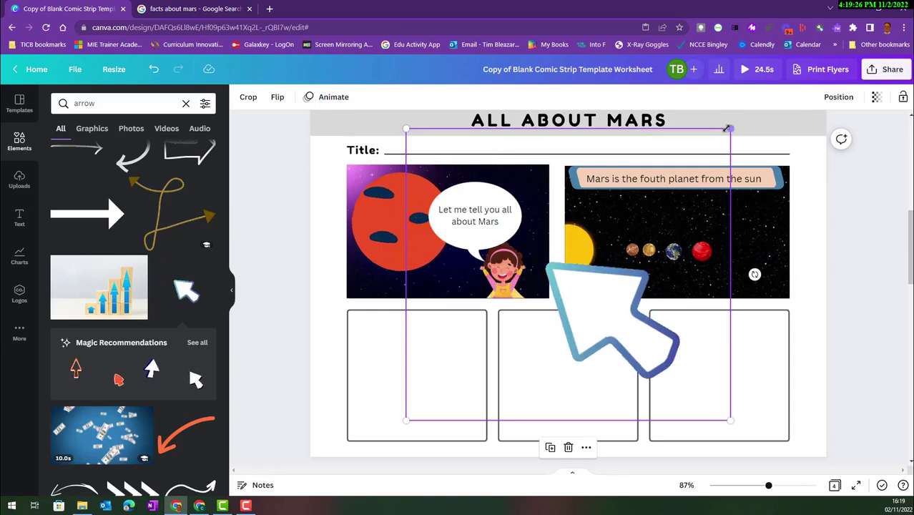
- Shrink the cursor arrow, place it in the upper part of the second panel and rotate it to point straight down
left_click_drag(730, 129, 428, 347)
left_click_drag(435, 402, 698, 212)
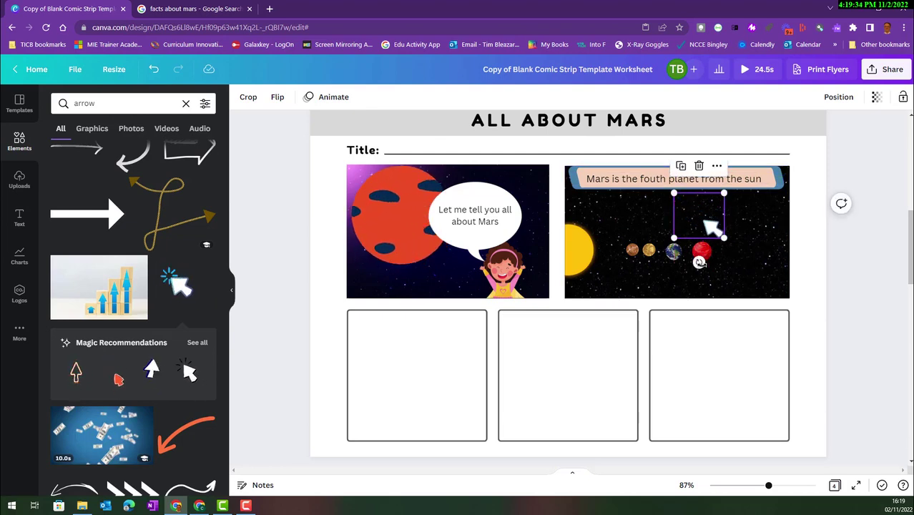
left_click_drag(699, 262, 632, 264)
left_click(630, 278)
- Shift the four planets and the cropped sun slightly lower in the second panel to make room above them
left_click(701, 250)
left_click(673, 250)
left_click(648, 250)
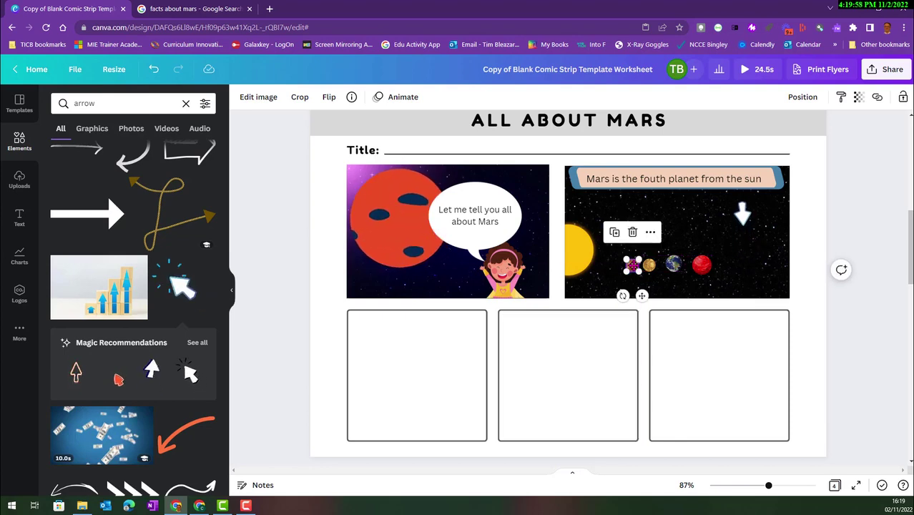
left_click(580, 251)
left_click_drag(579, 252, 584, 263)
- Position the downward arrow directly above the red planet in the second panel
left_click(743, 247)
left_click_drag(743, 247, 697, 234)
left_click_drag(699, 203, 699, 240)
left_click(743, 240)
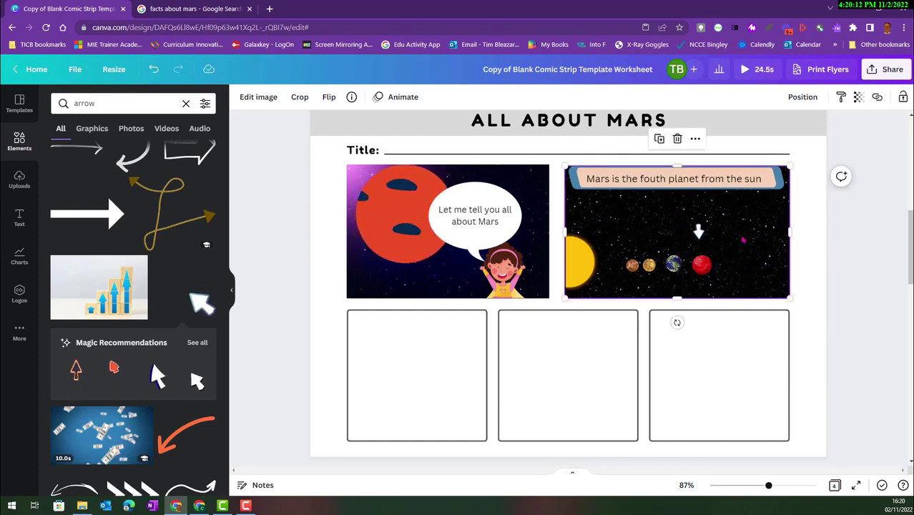
- Add a subheading reading "Mars" and place it above the downward arrow in the second panel
left_click(20, 219)
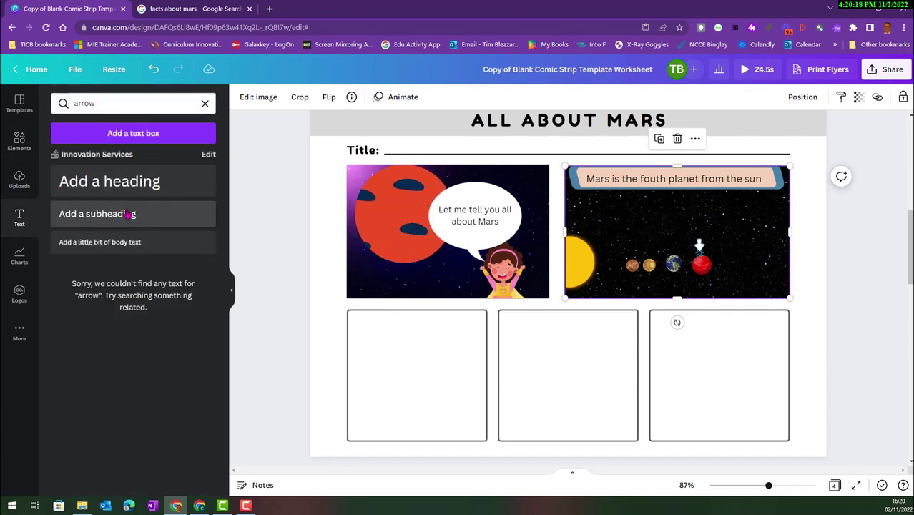
left_click(204, 104)
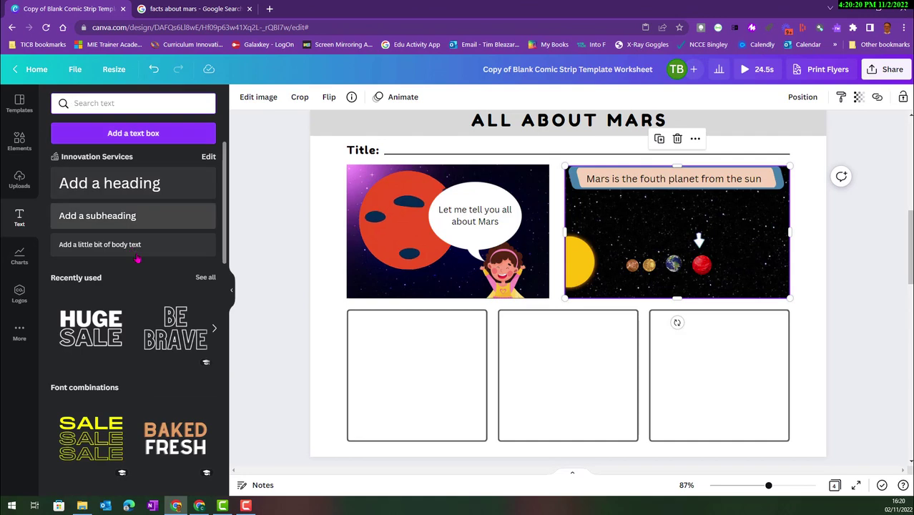
scroll(140, 264, "down", 10)
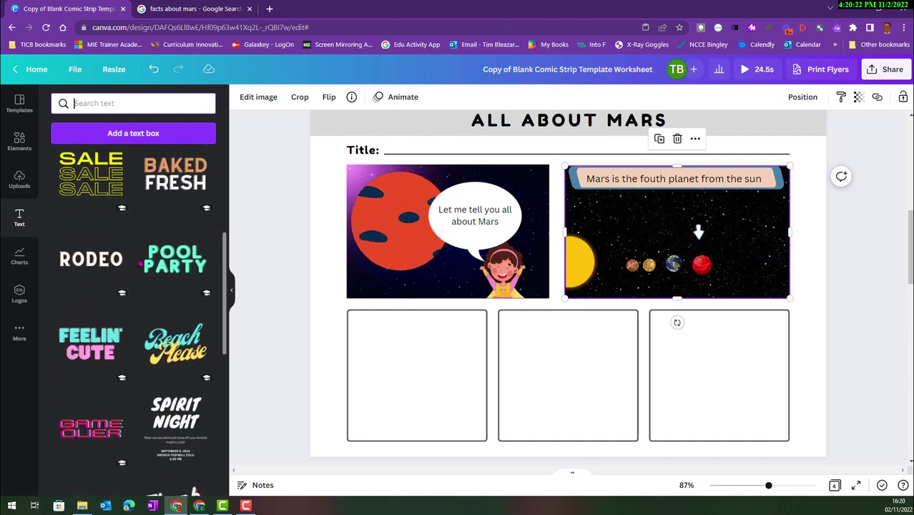
scroll(140, 264, "down", 5)
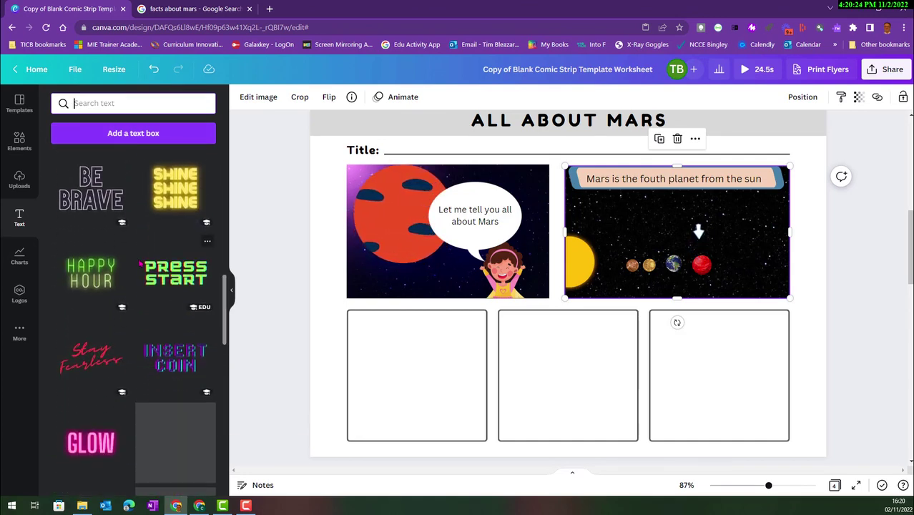
scroll(140, 264, "down", 3)
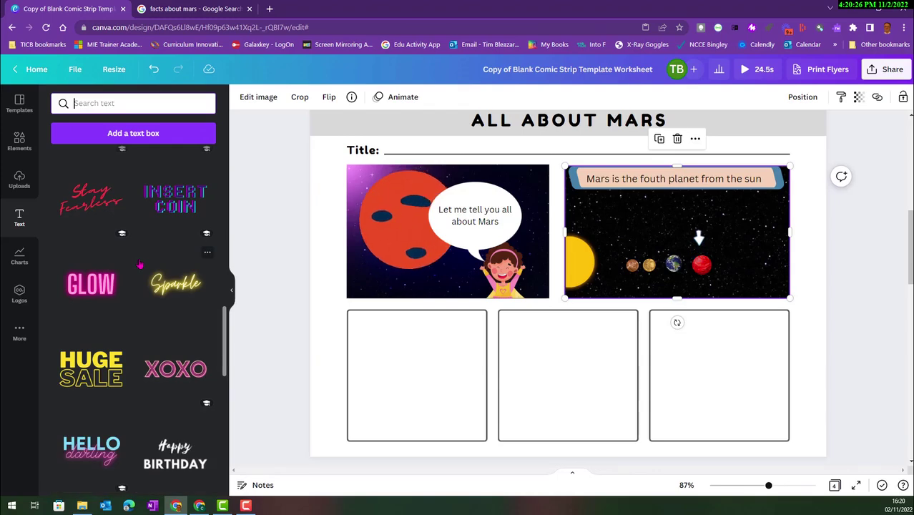
scroll(140, 264, "down", 2)
scroll(140, 264, "up", 10)
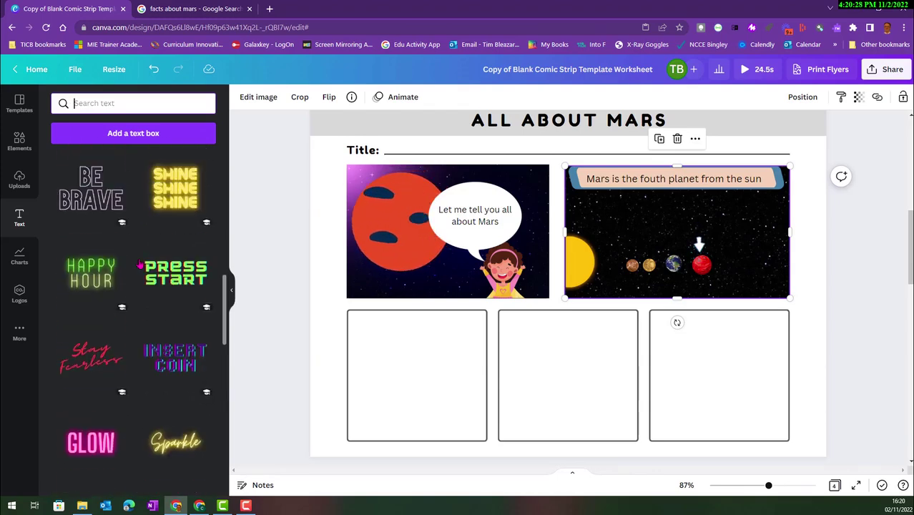
scroll(140, 264, "up", 1)
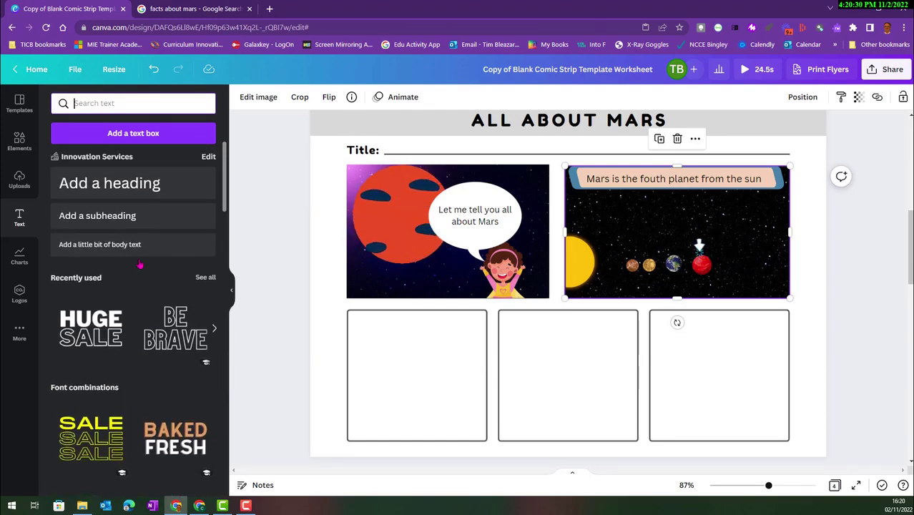
left_click(125, 215)
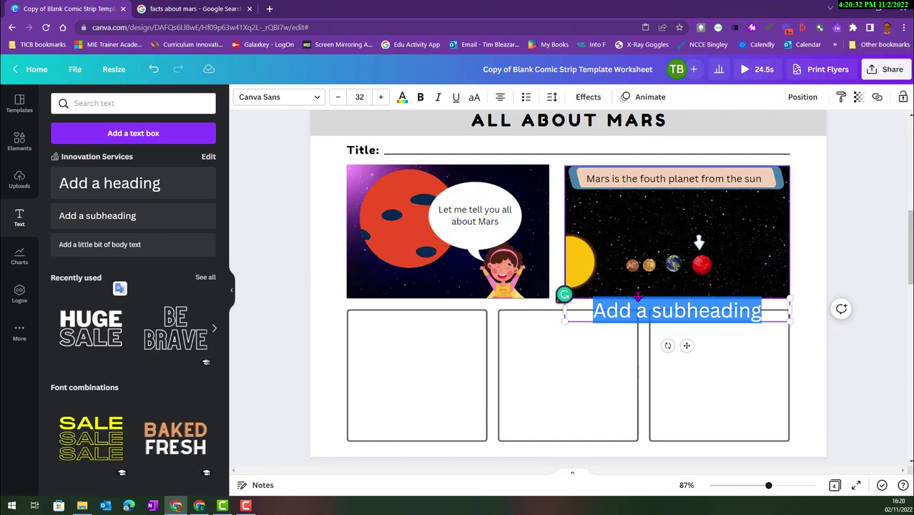
type("Mars")
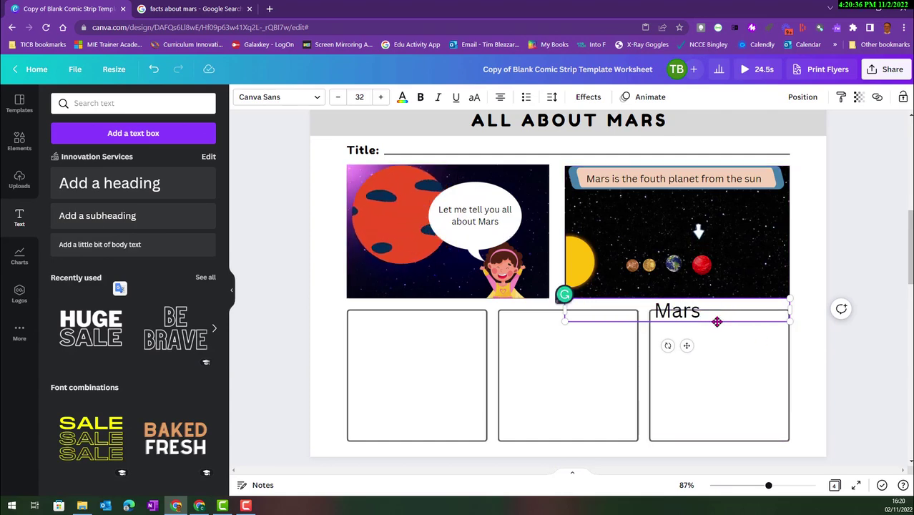
left_click_drag(718, 301, 728, 240)
left_click_drag(739, 224, 745, 226)
- Color the "Mars" label with the yellow photo color taken from the sun and center it above the arrow
double_click(700, 218)
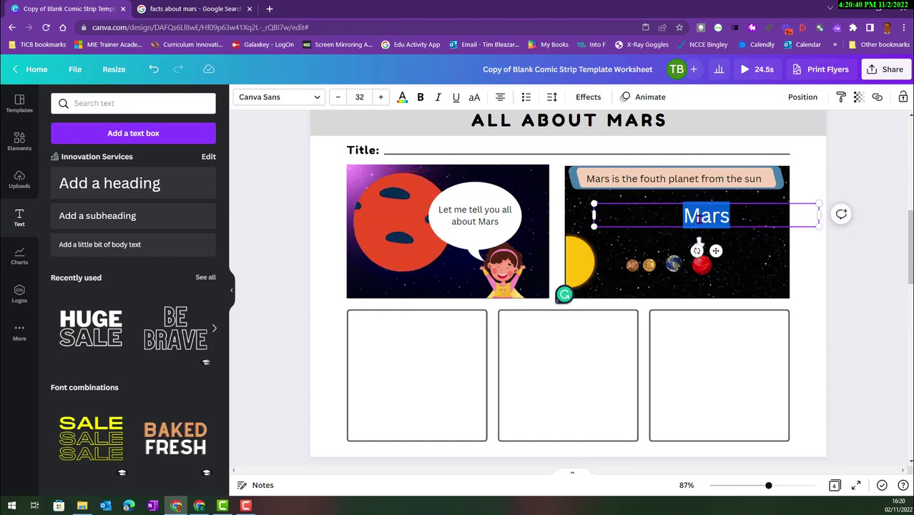
left_click(402, 97)
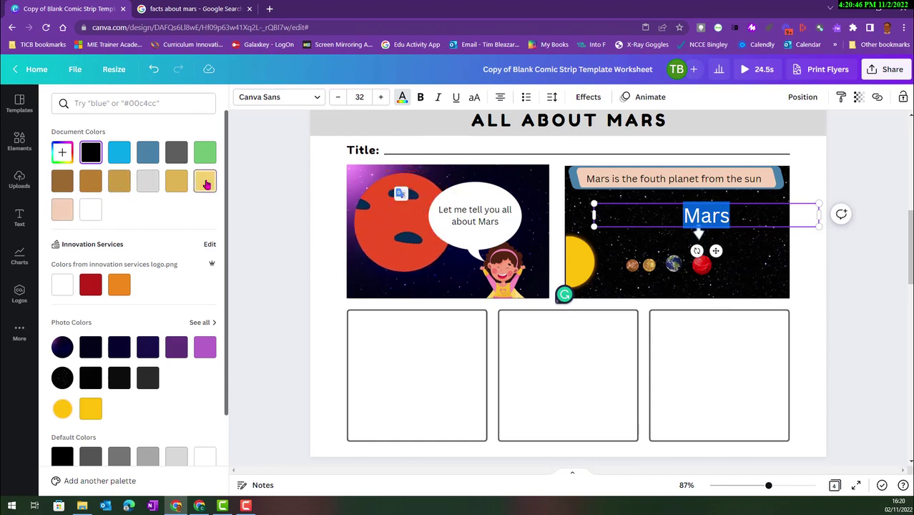
left_click(92, 411)
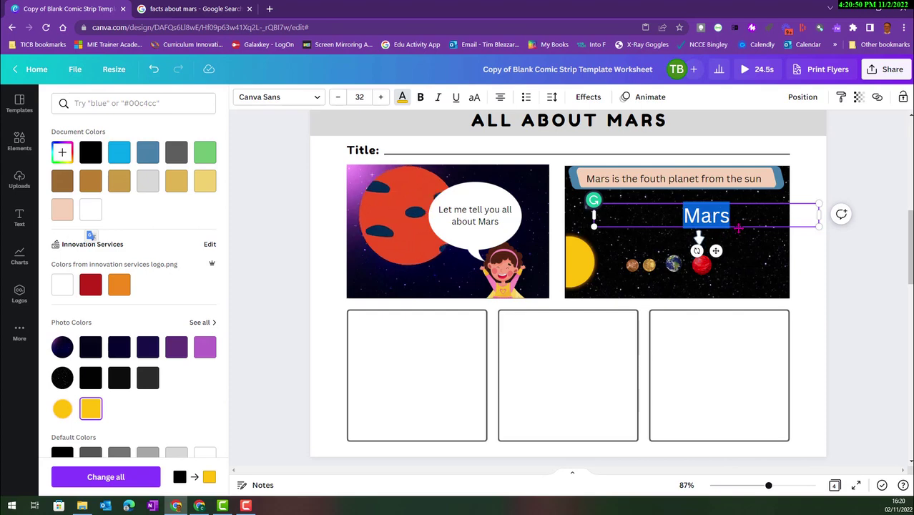
left_click_drag(738, 227, 733, 229)
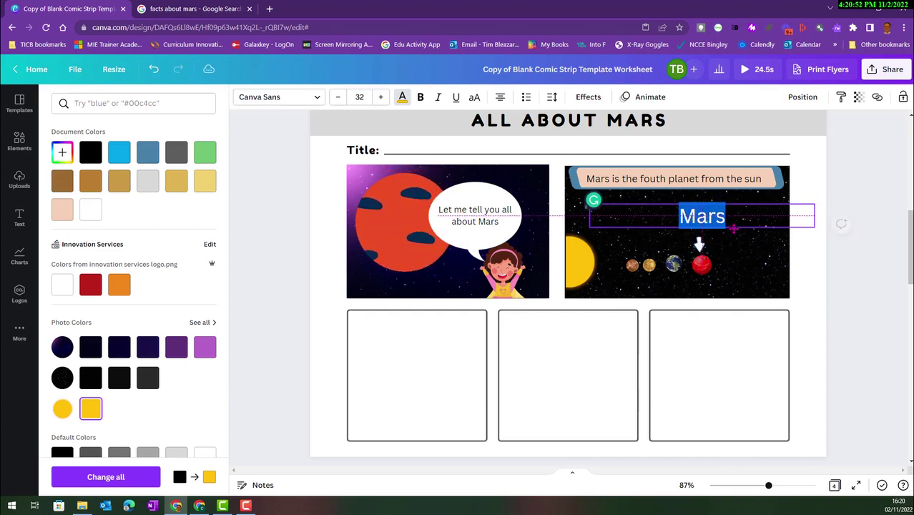
- Change the font of the "Mars" label to Anton
left_click(315, 100)
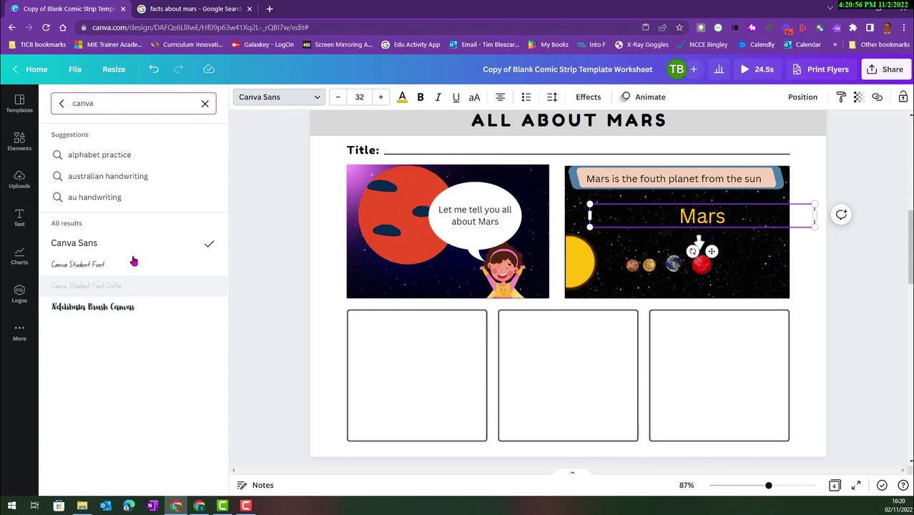
left_click(204, 103)
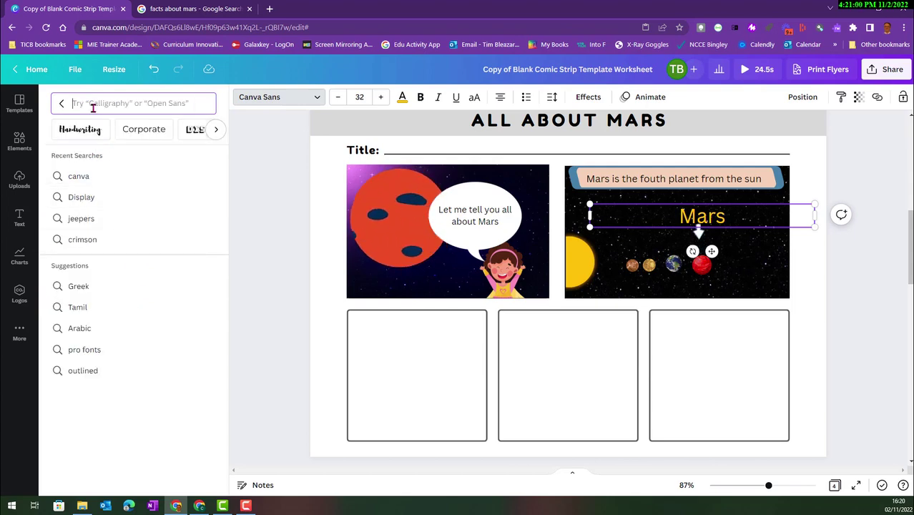
left_click(61, 103)
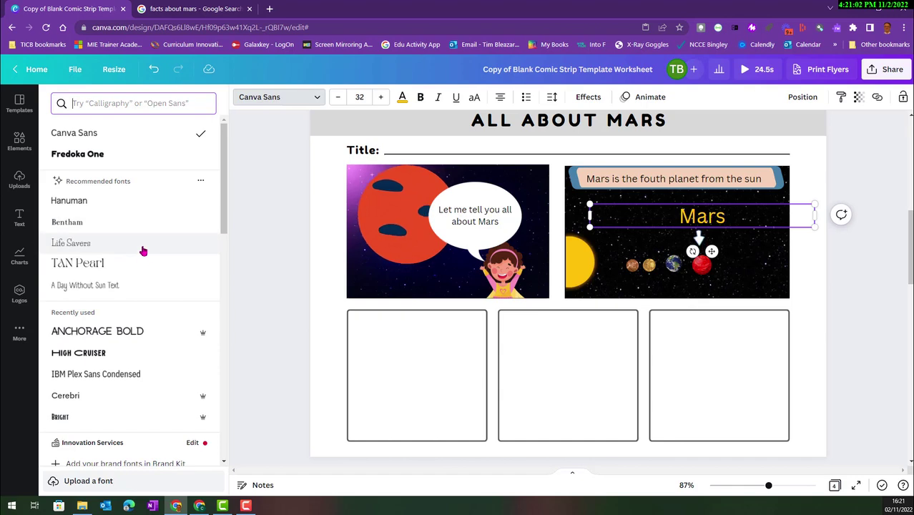
scroll(143, 281, "down", 5)
scroll(143, 284, "down", 1)
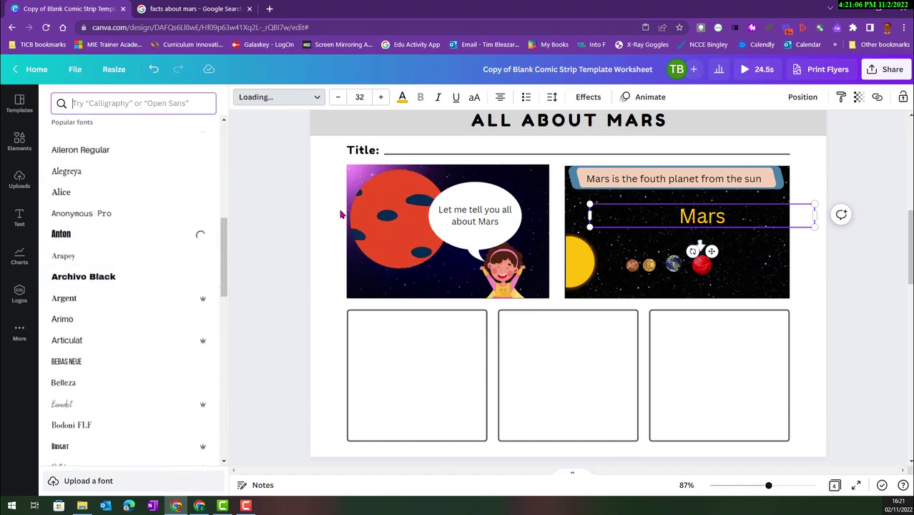
- Shrink the "Mars" label, center it over the red planet and realign the arrow between the label and the planet
left_click_drag(752, 202, 745, 204)
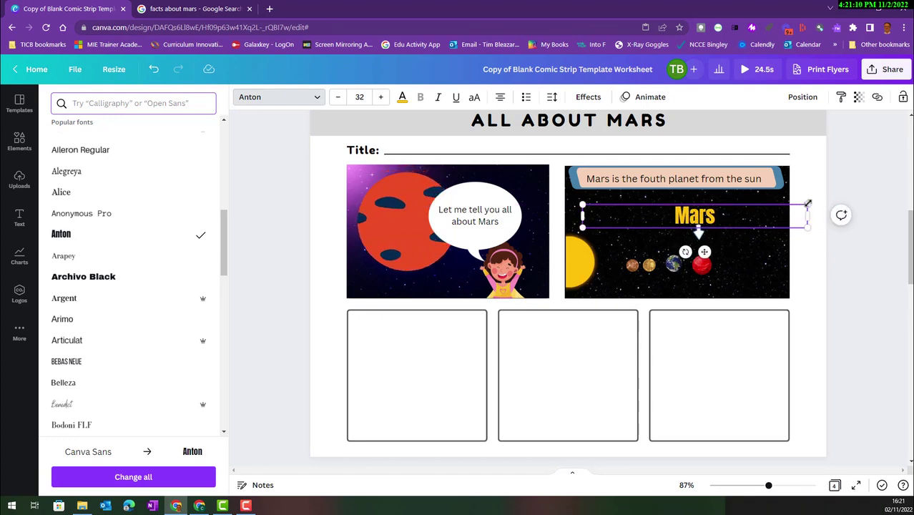
left_click_drag(807, 204, 729, 205)
left_click(701, 240)
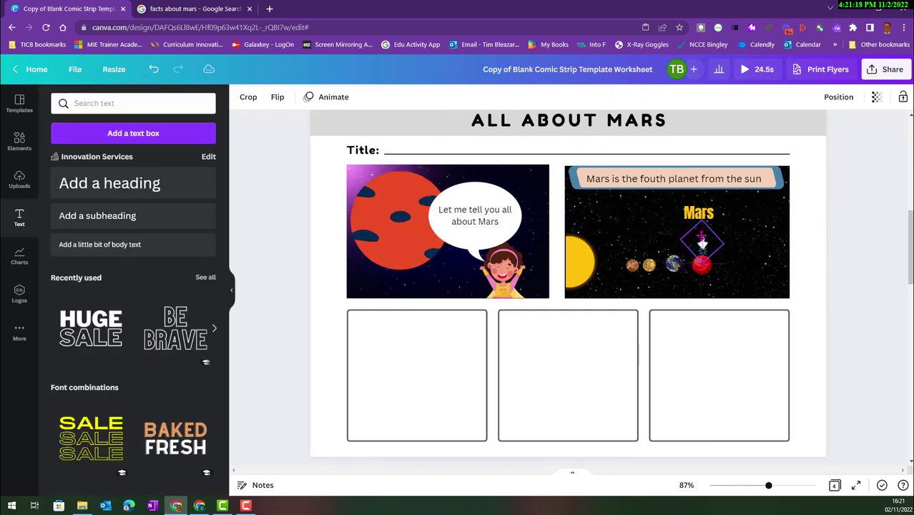
left_click(828, 316)
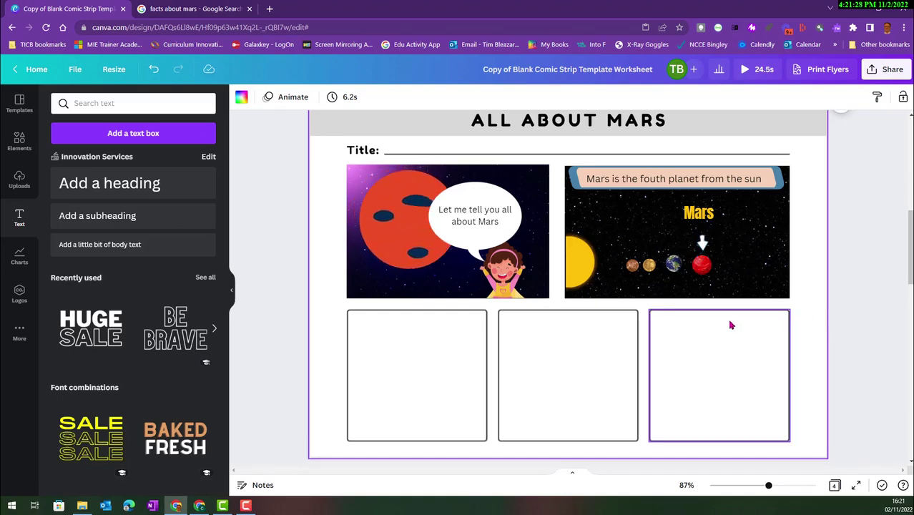
- Compare the finished day-and-night comic on page 1 with the Mars comic on page 2
scroll(730, 325, "up", 5)
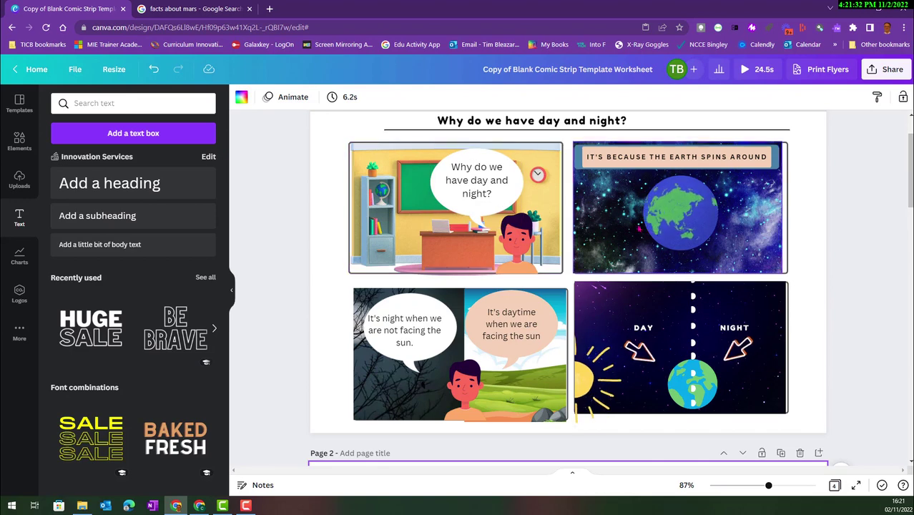
scroll(659, 231, "down", 2)
scroll(659, 231, "down", 4)
scroll(659, 231, "up", 2)
scroll(659, 231, "up", 3)
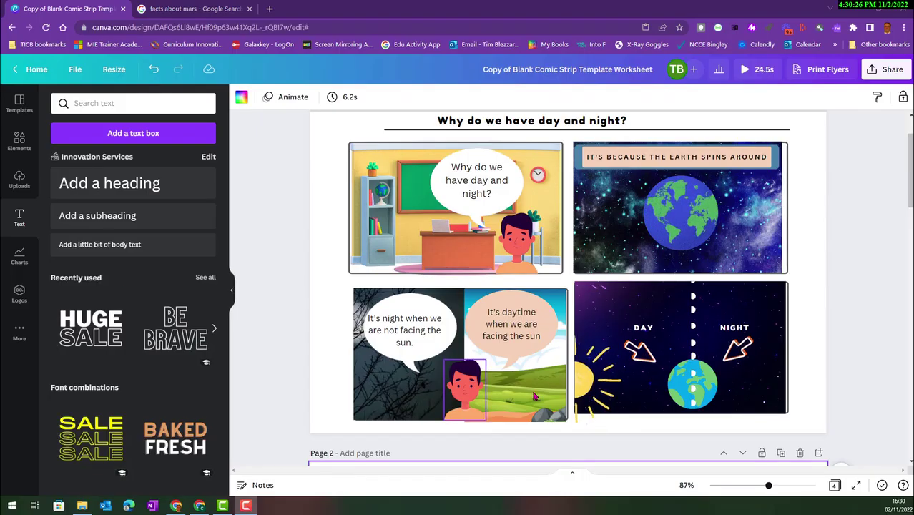
scroll(652, 330, "down", 3)
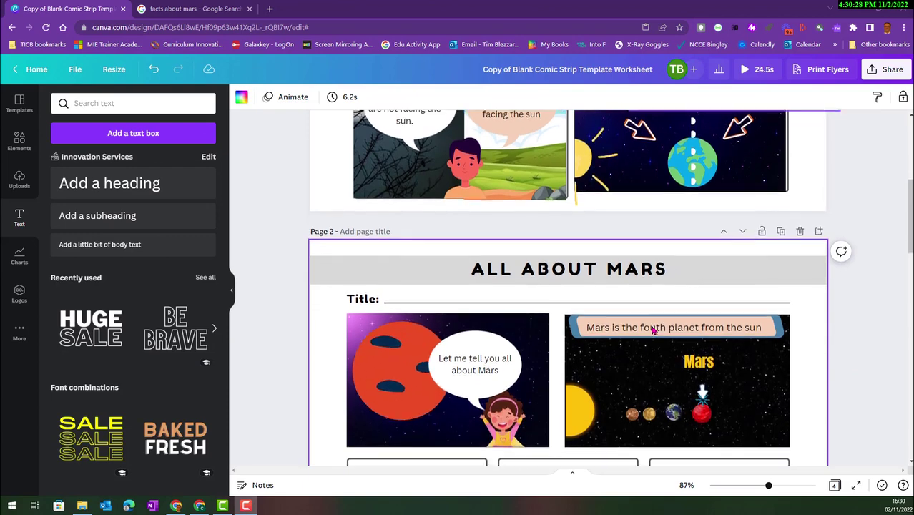
scroll(652, 330, "down", 2)
scroll(652, 330, "up", 5)
scroll(652, 329, "up", 2)
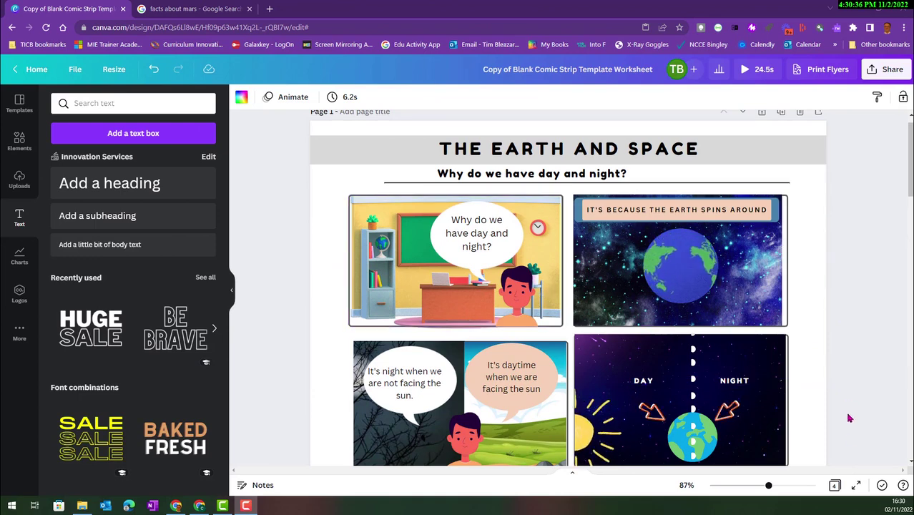
- Preview the animated comic pages as a full-screen presentation and return to the editor
left_click(856, 487)
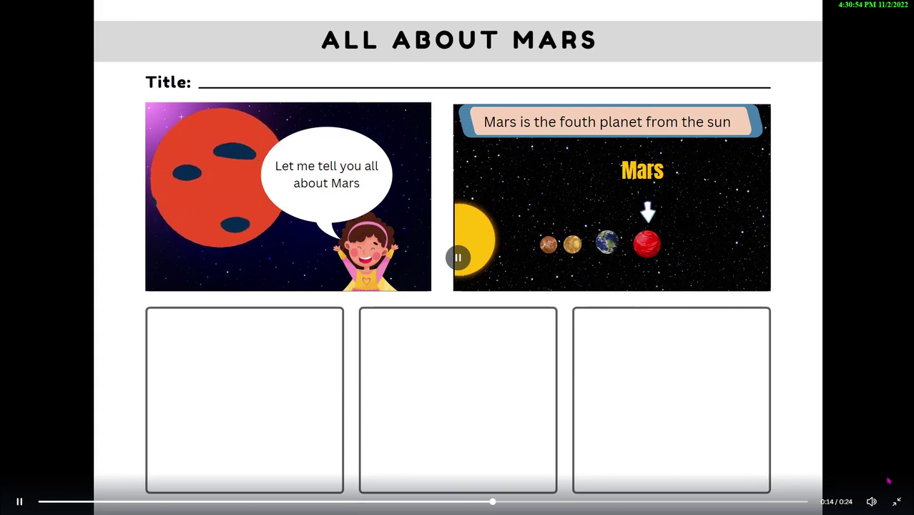
left_click(897, 502)
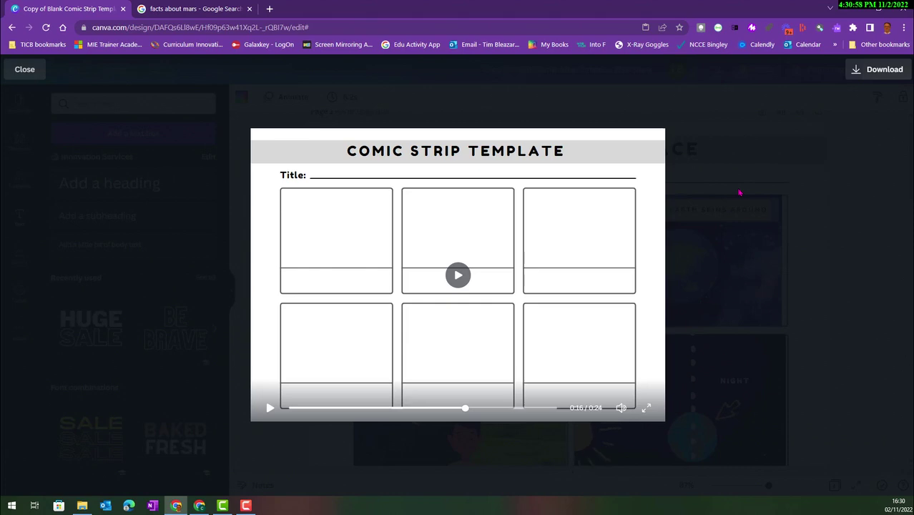
left_click(806, 158)
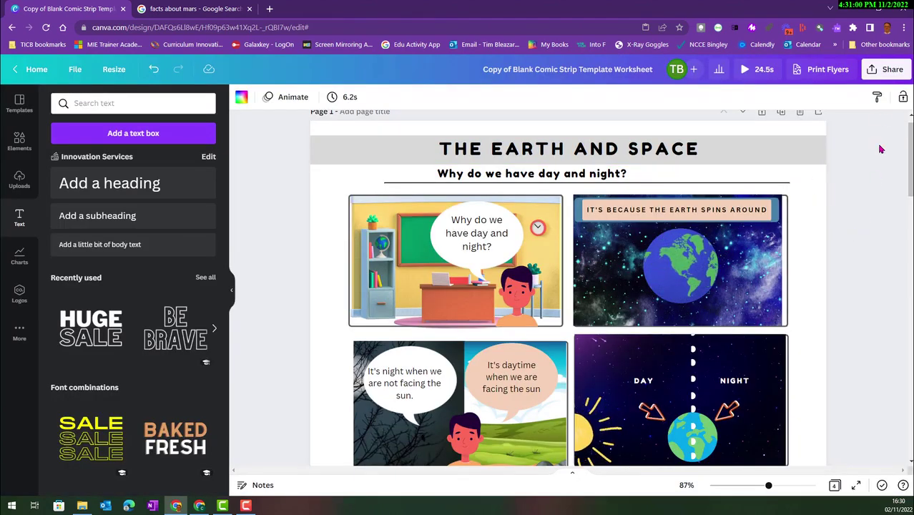
- Examine the file types available for downloading the design, without exporting anything
left_click(881, 71)
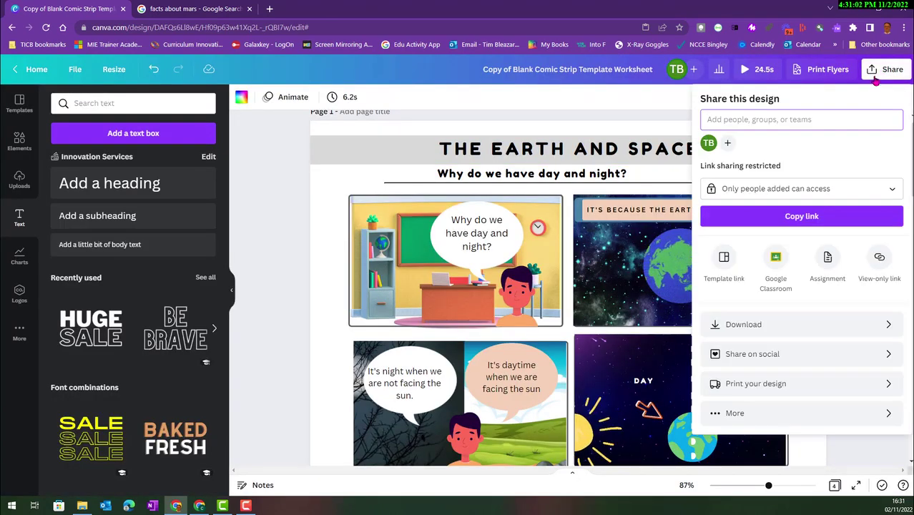
left_click(753, 326)
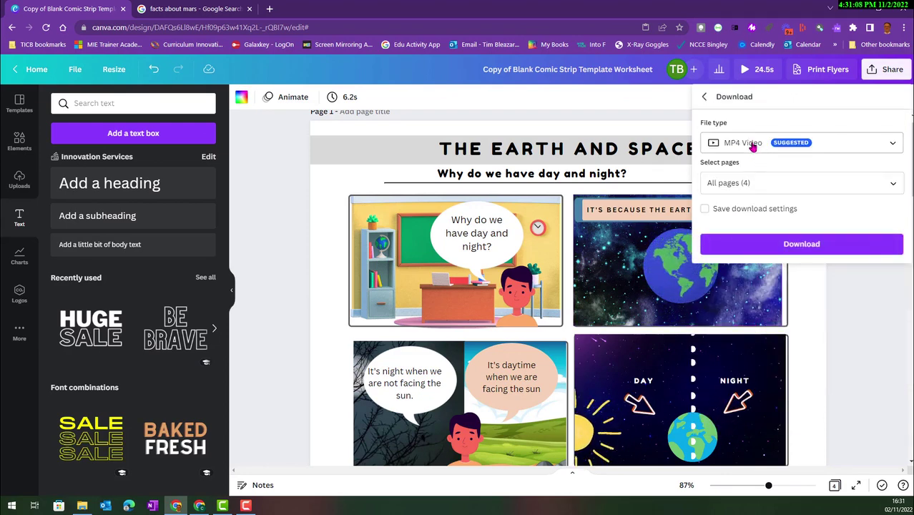
left_click(851, 146)
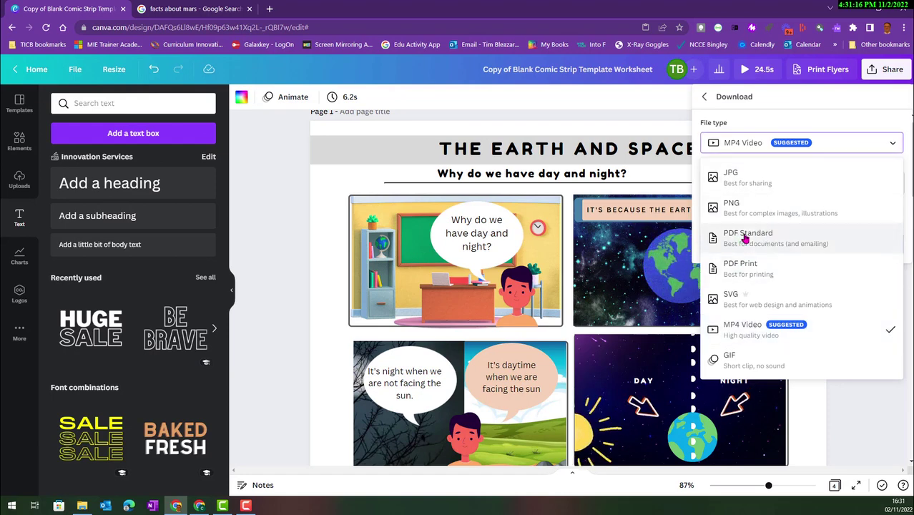
left_click(283, 199)
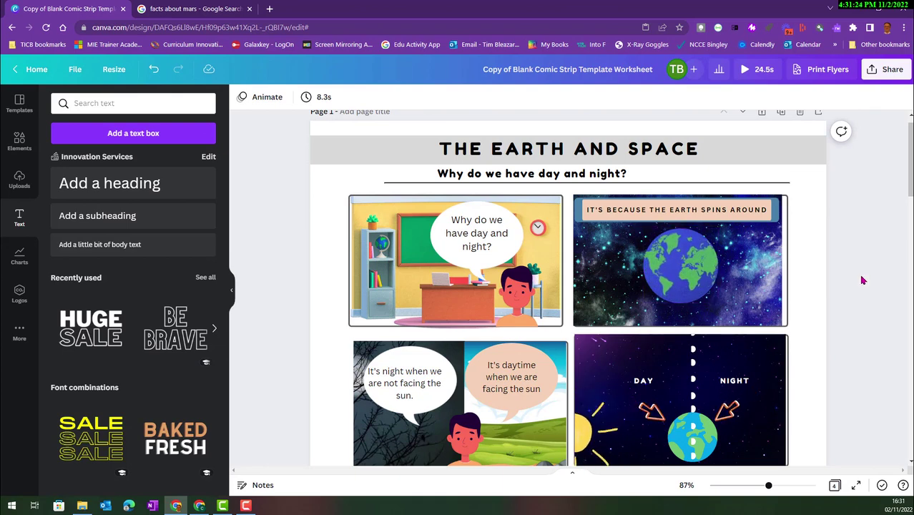
- Open the sharing options for the comic strip design
scroll(862, 280, "down", 3)
scroll(863, 280, "up", 4)
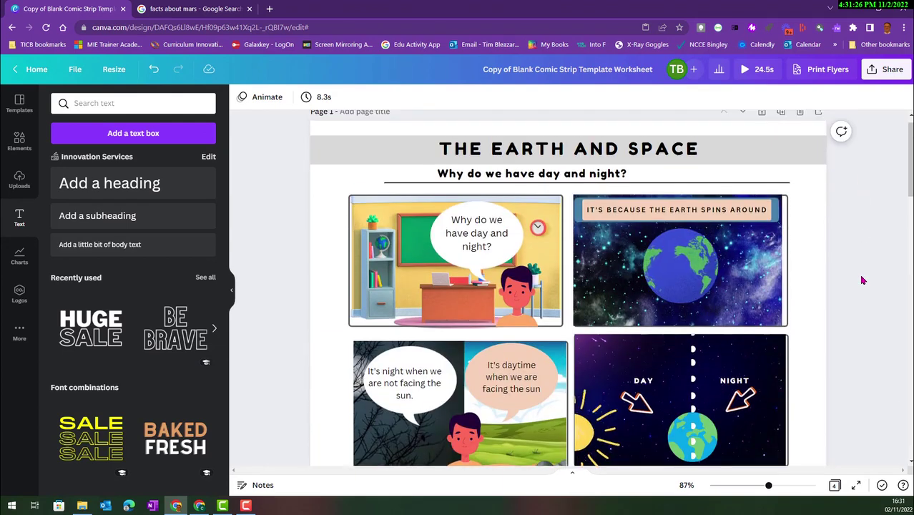
left_click(888, 72)
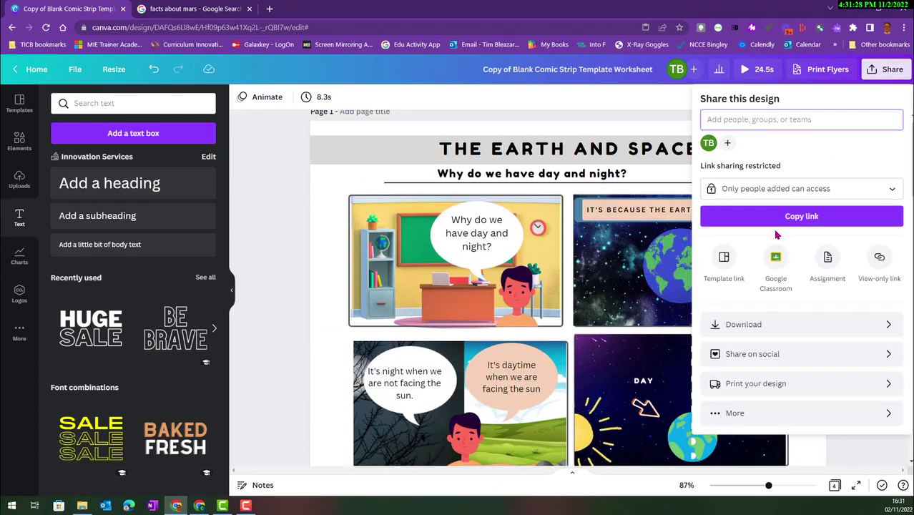